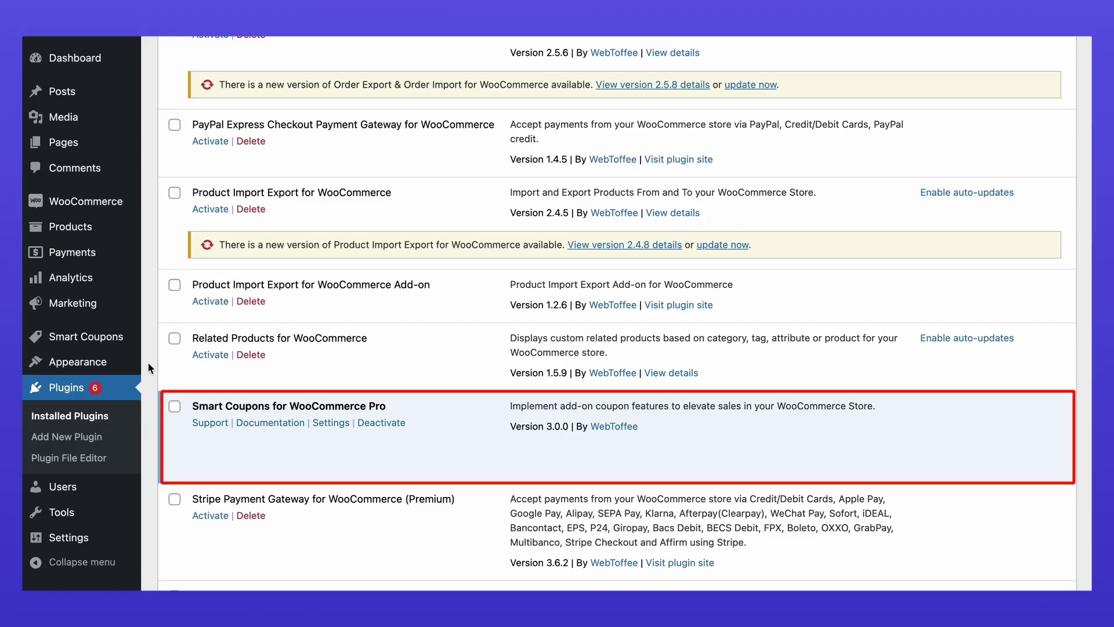
Step: From the BOGO offers list, start a new Custom offer of type 'Buy product X, get product X/Y'
mouse_move(134, 340)
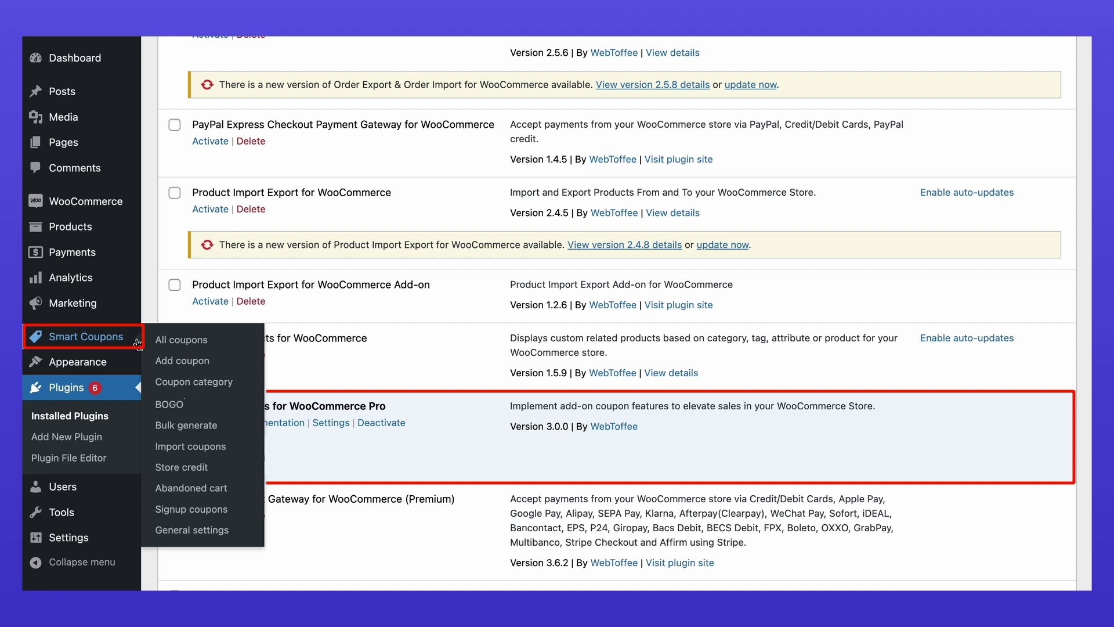
click(241, 412)
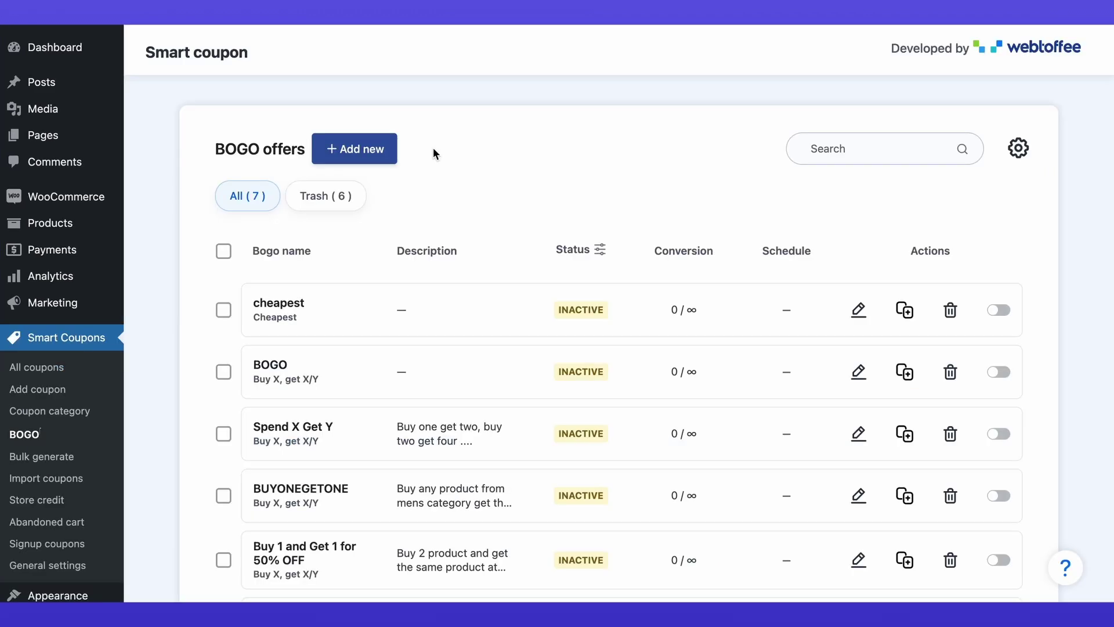
click(391, 164)
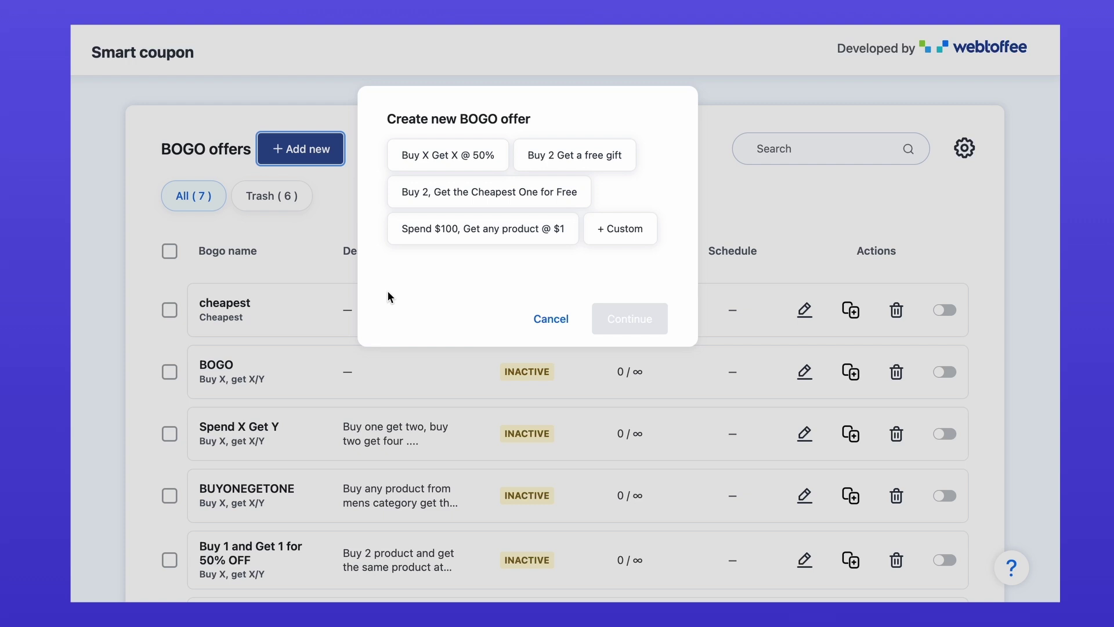
click(624, 232)
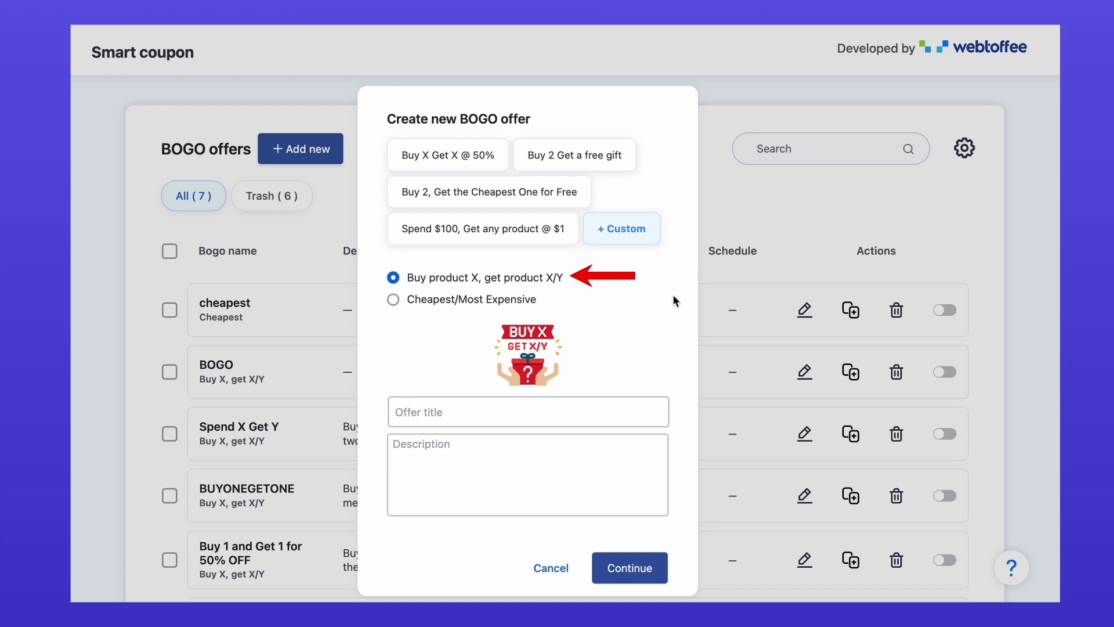
Step: Title the offer 'Buy One Get One', paste its same-product-free description, and continue to setup
click(558, 409)
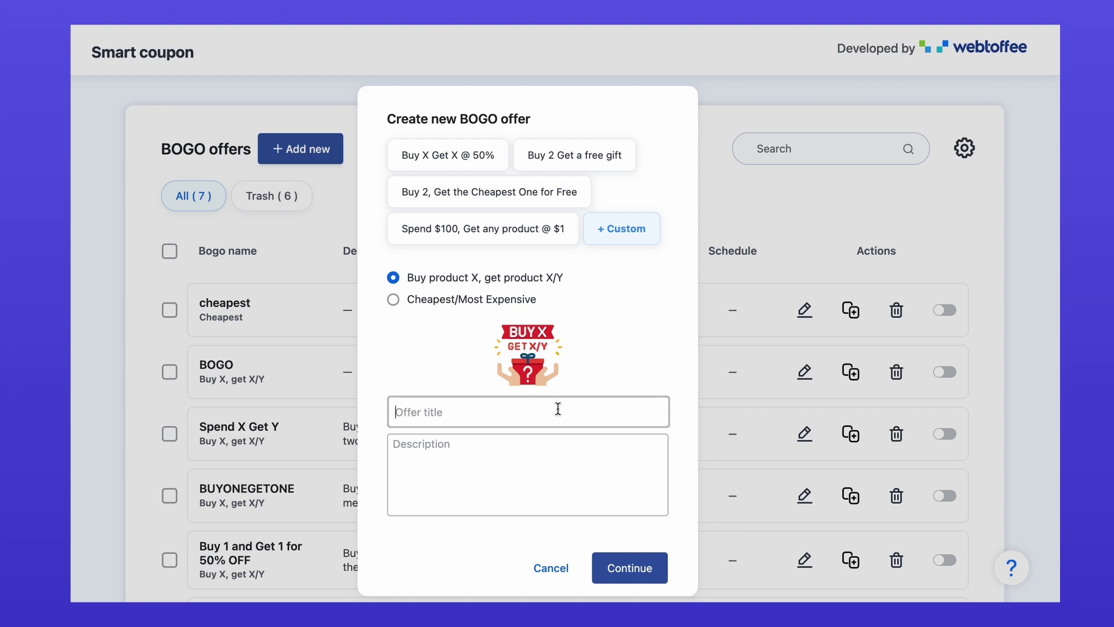
text(Buy One Get One)
click(532, 461)
text(Buy one product from selected category get the same one for free)
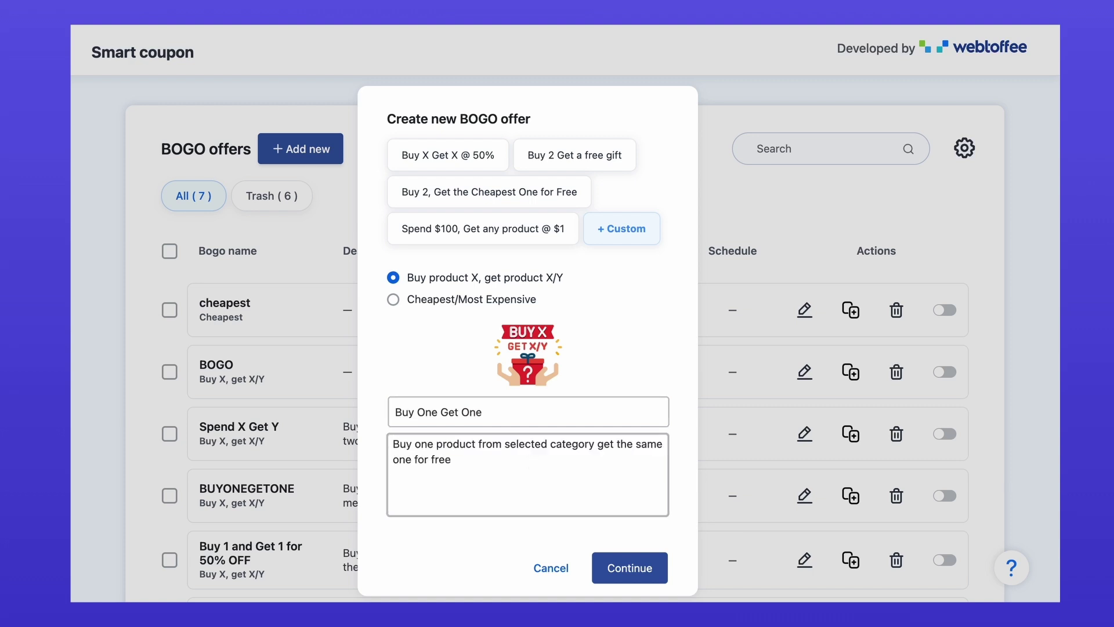
text(.)
key(BackSpace)
click(647, 572)
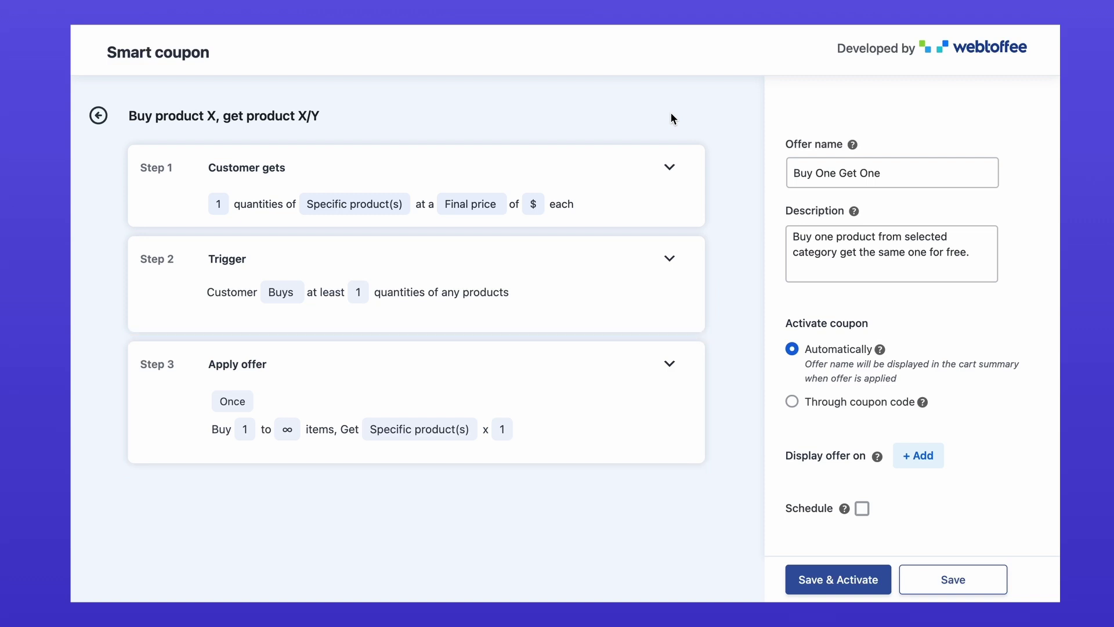
Step: Try each Customer gets product option, then settle on Same product with quantity 1
click(670, 169)
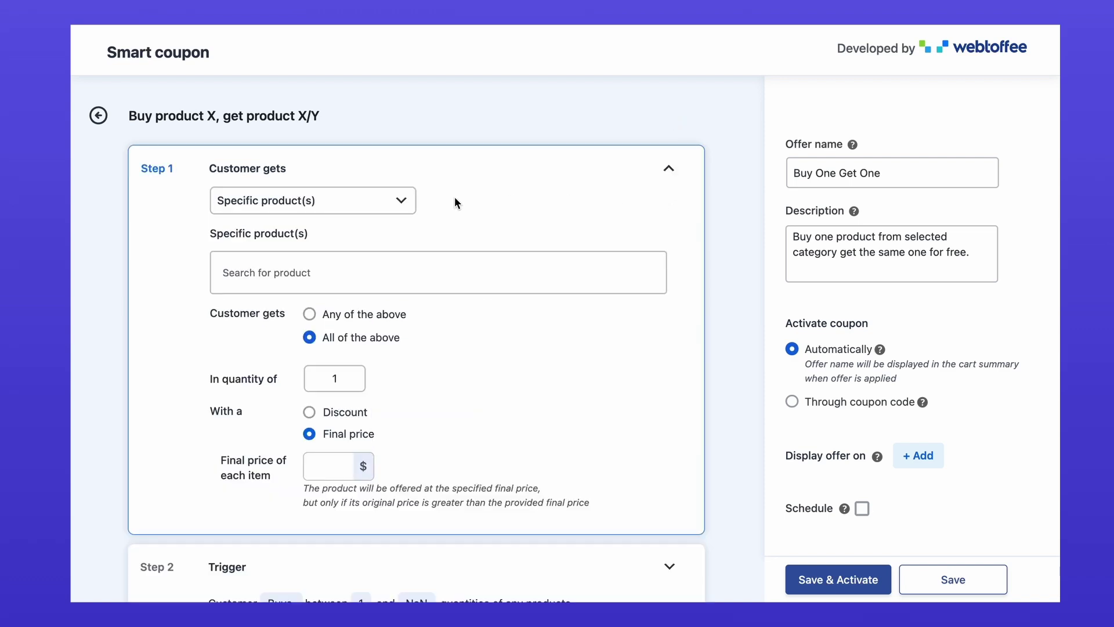
click(415, 201)
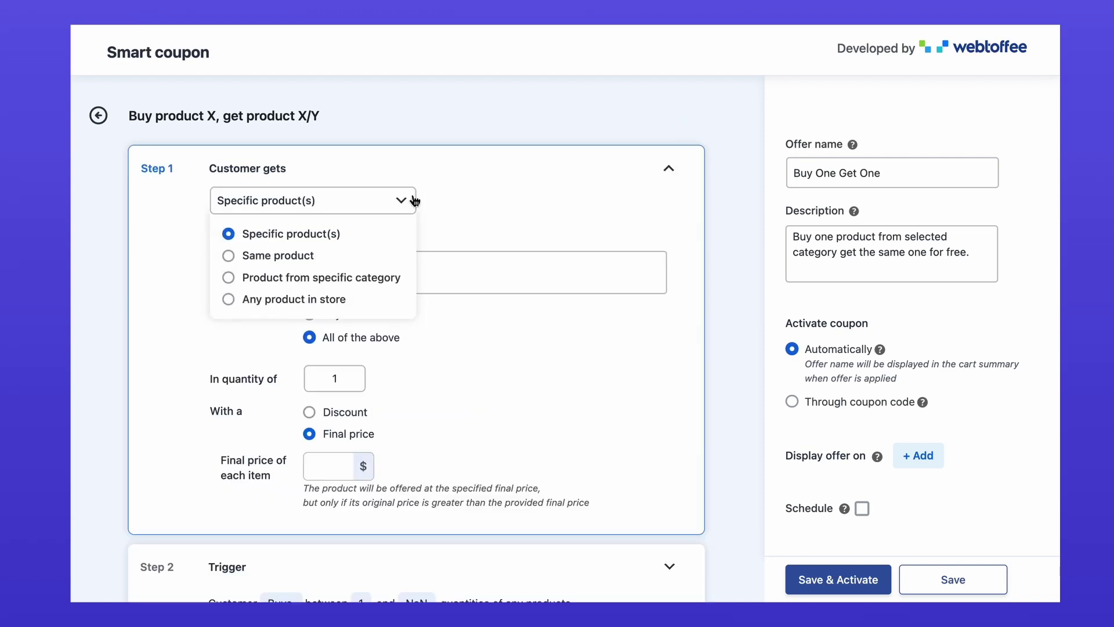
click(344, 256)
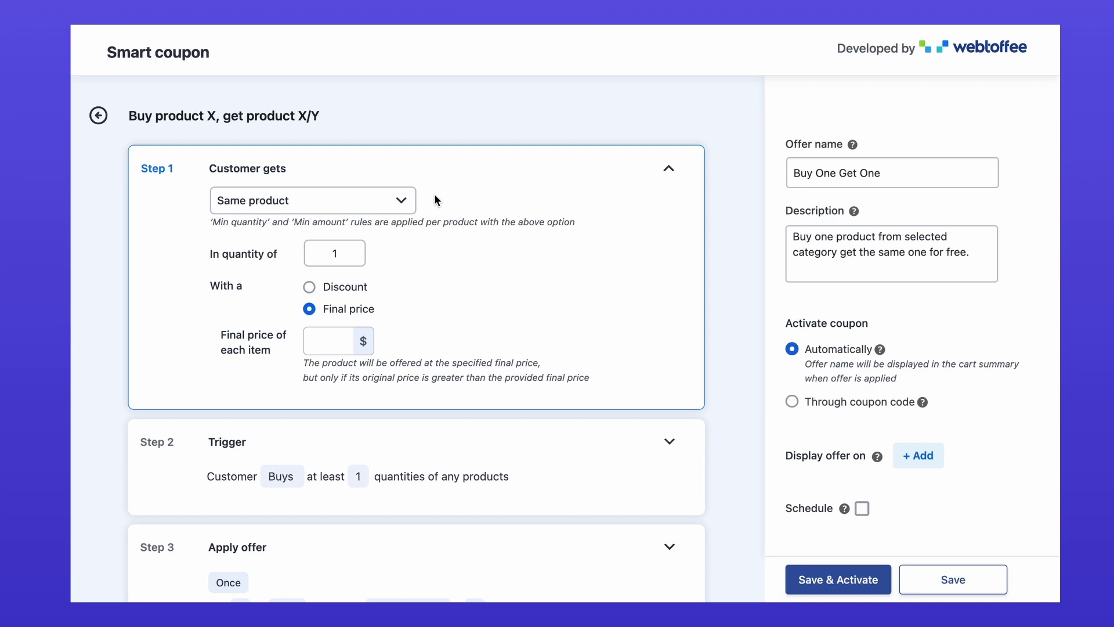
click(405, 200)
click(332, 233)
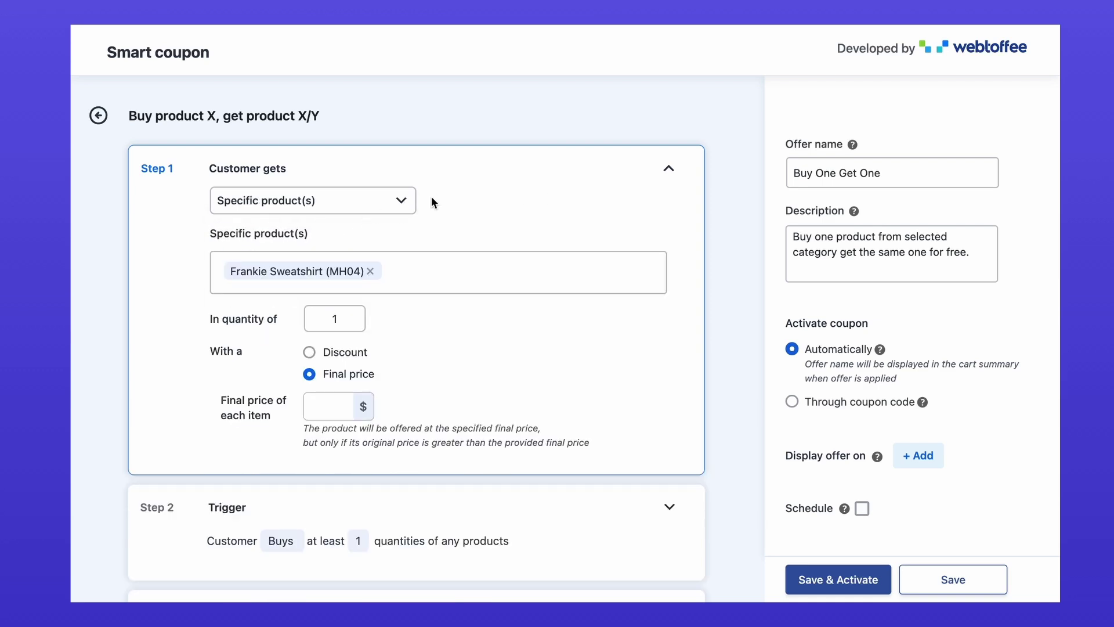
click(400, 201)
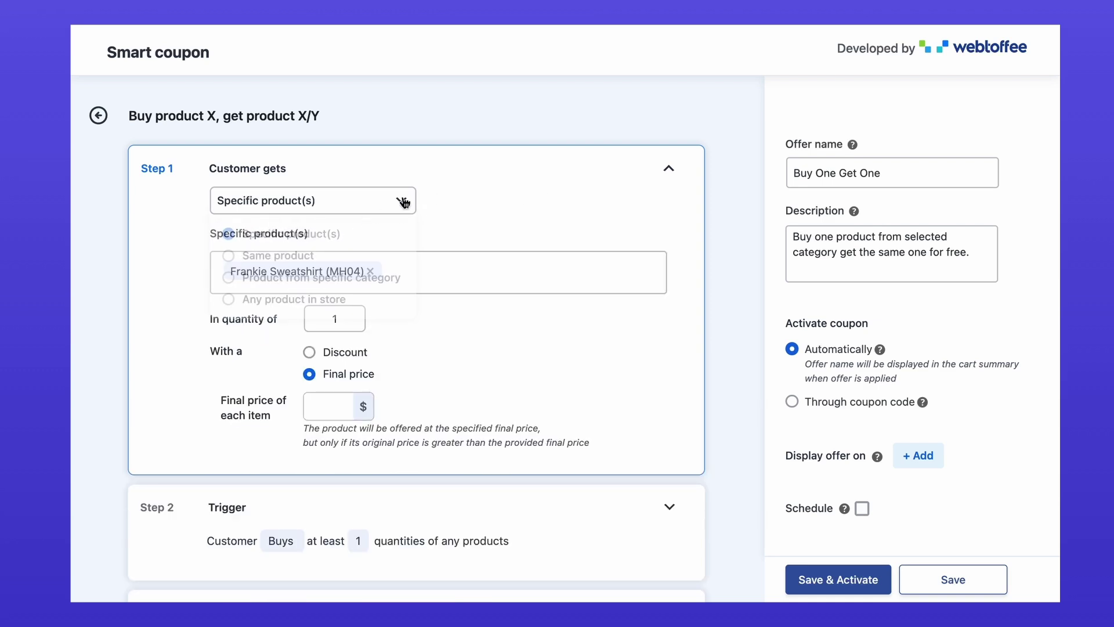
click(308, 279)
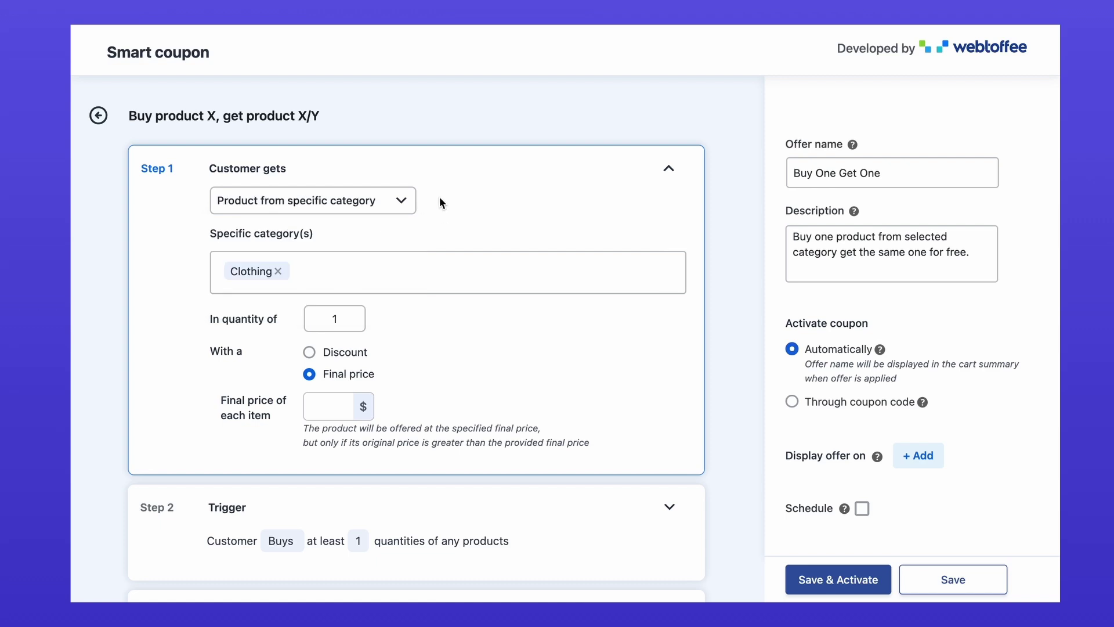
click(401, 200)
click(348, 296)
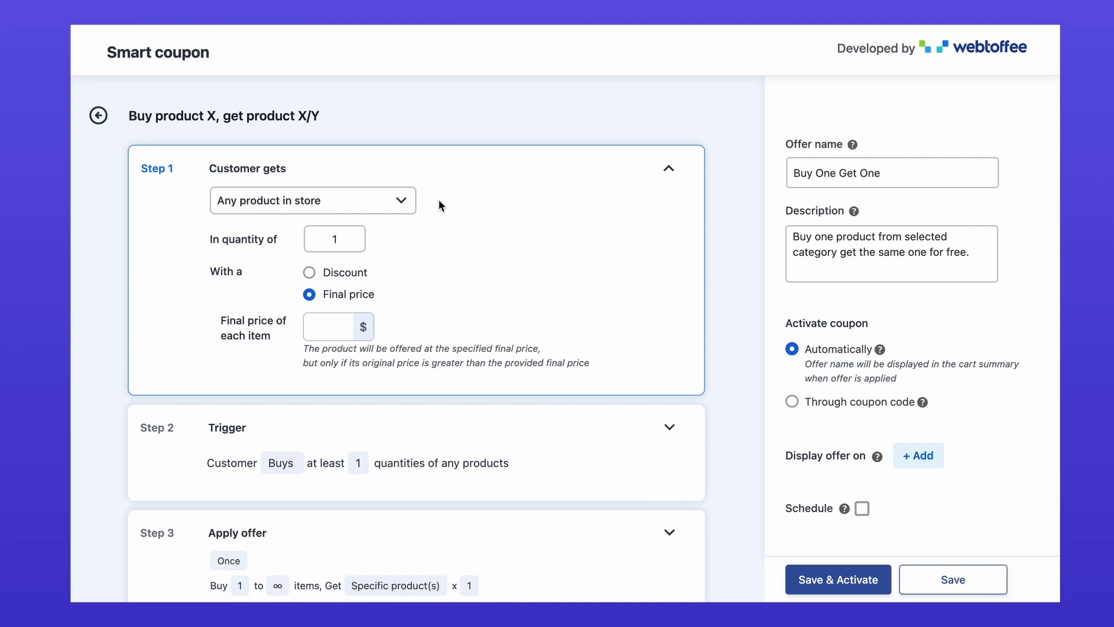
click(401, 201)
click(298, 255)
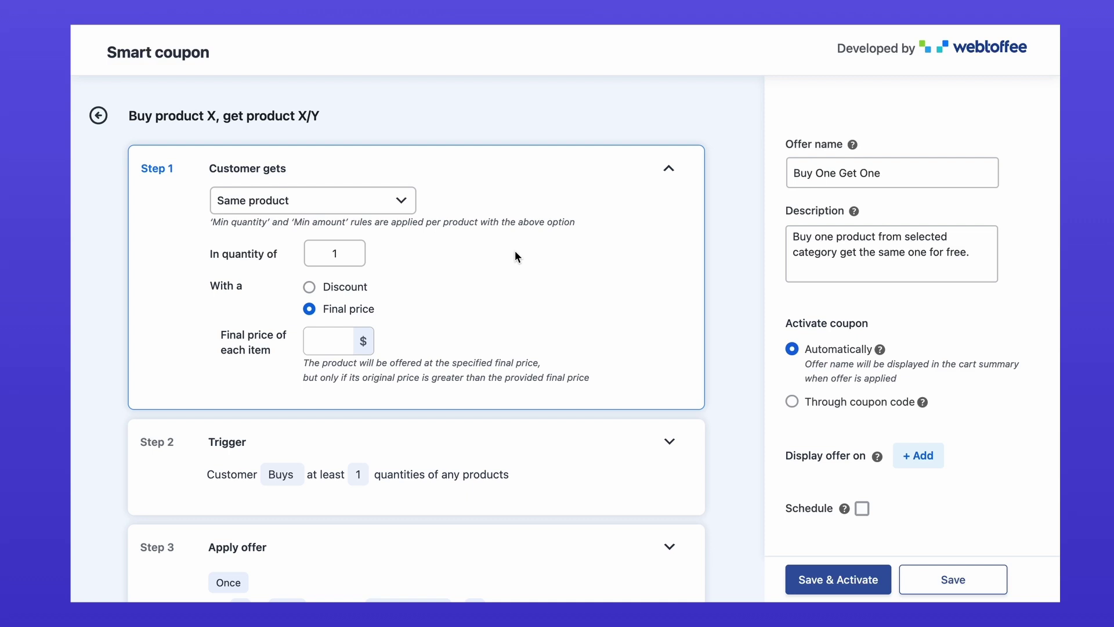
Step: Try a final price of 100 for the reward item, then revert to a Free discount
click(309, 287)
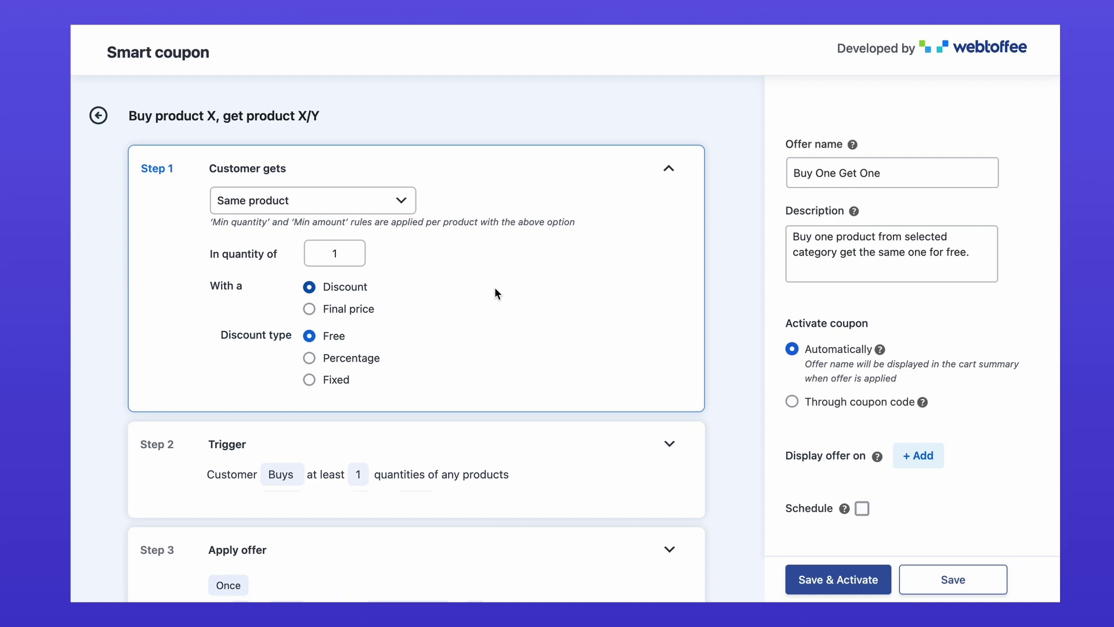
click(310, 308)
click(323, 343)
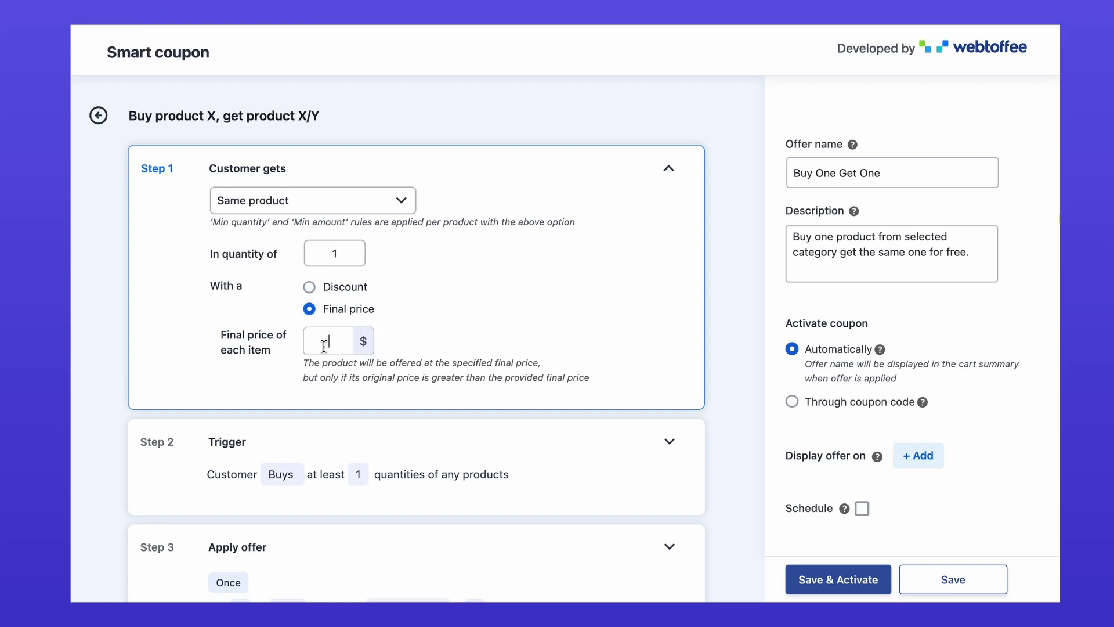
text(100)
key(shift+Tab)
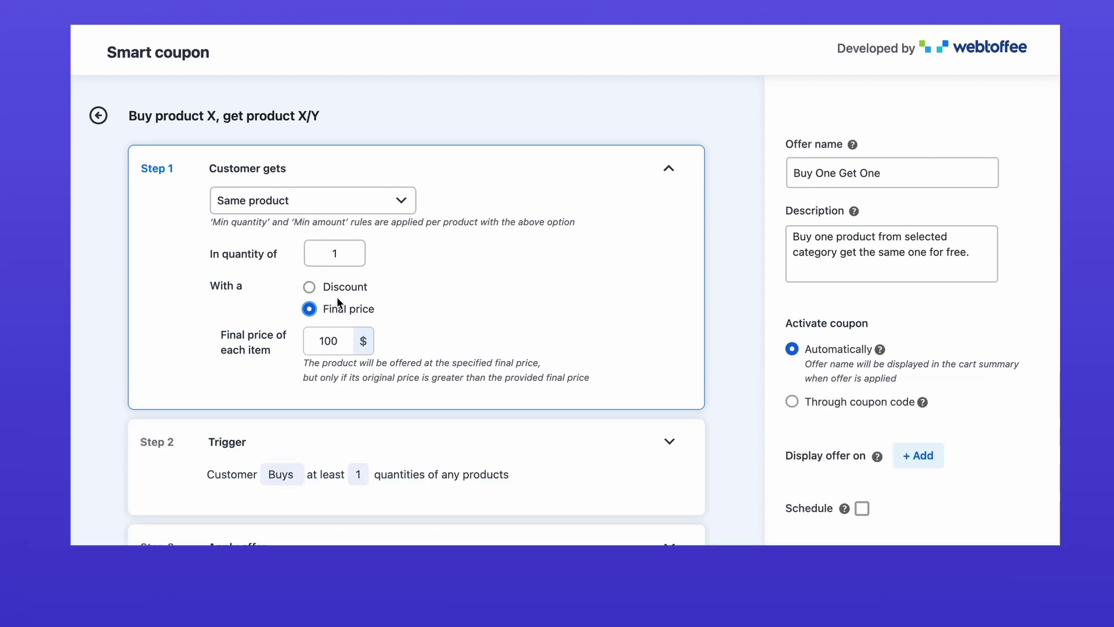
click(310, 287)
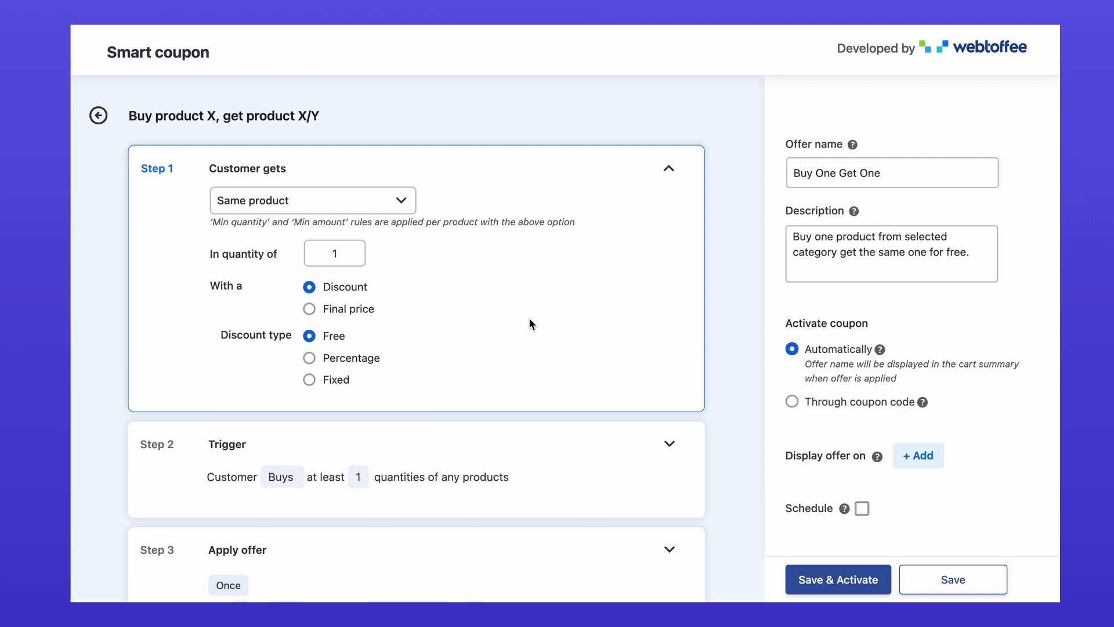
Step: Expand Trigger, try a 1000 minimum subtotal, then switch back to quantity-based triggering
click(669, 444)
scroll(668, 428, down, 3)
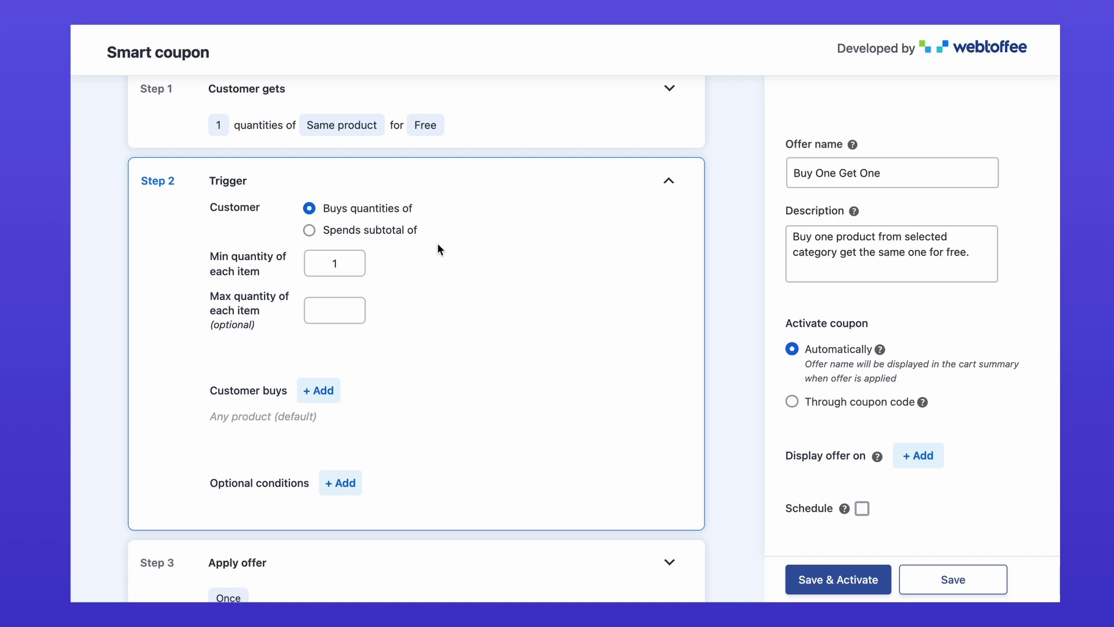
click(309, 230)
click(322, 256)
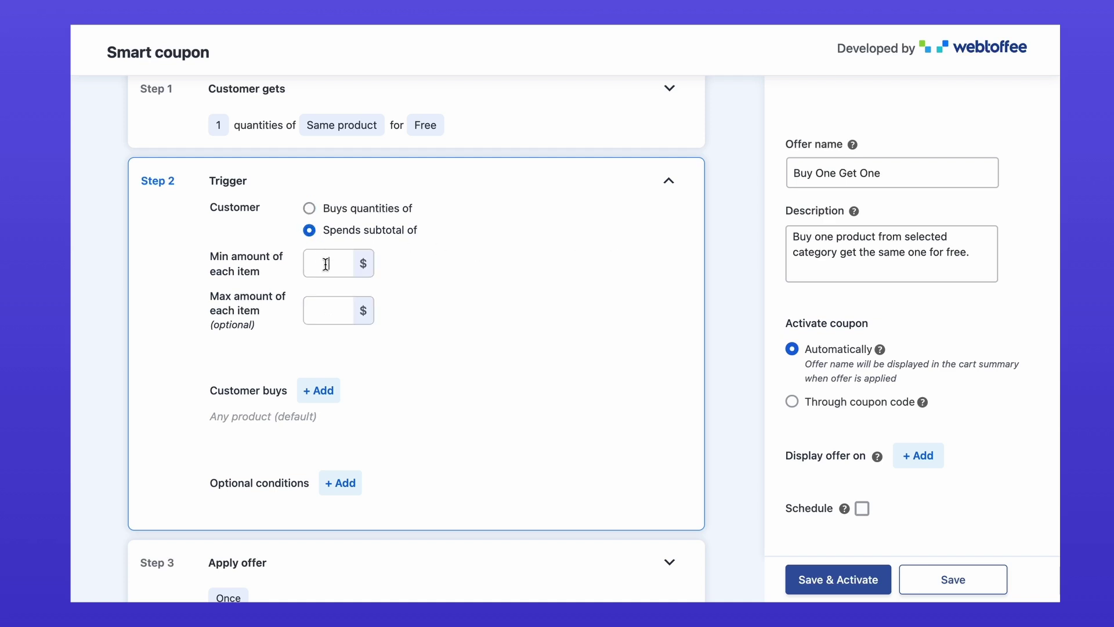
text(1000)
click(309, 208)
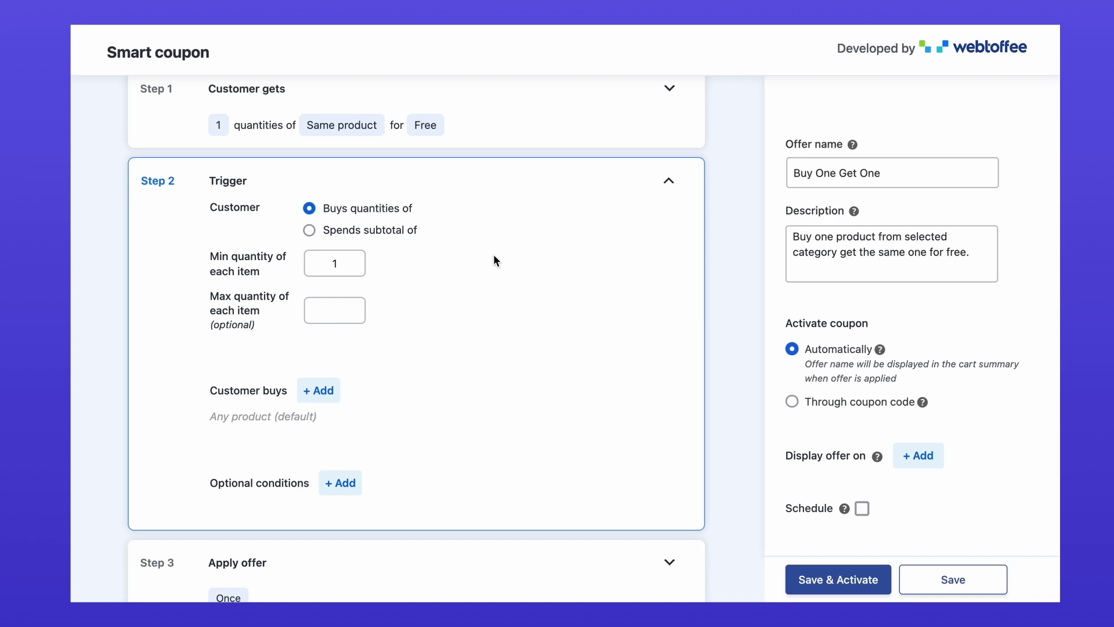
Step: Restrict qualifying purchases to products from the Clothing category
click(321, 392)
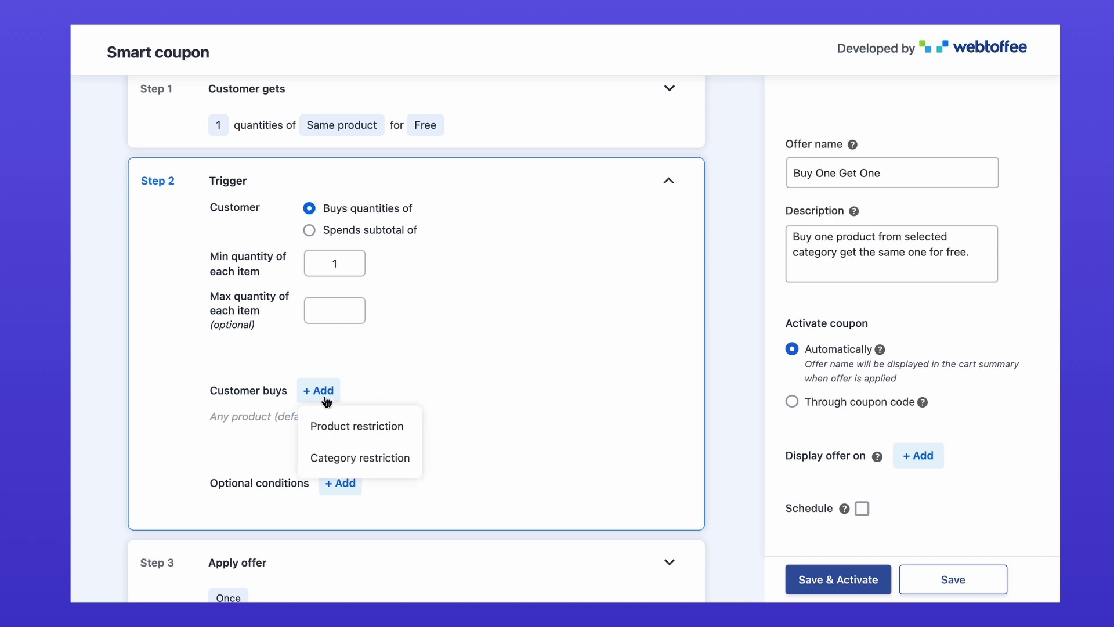
click(417, 459)
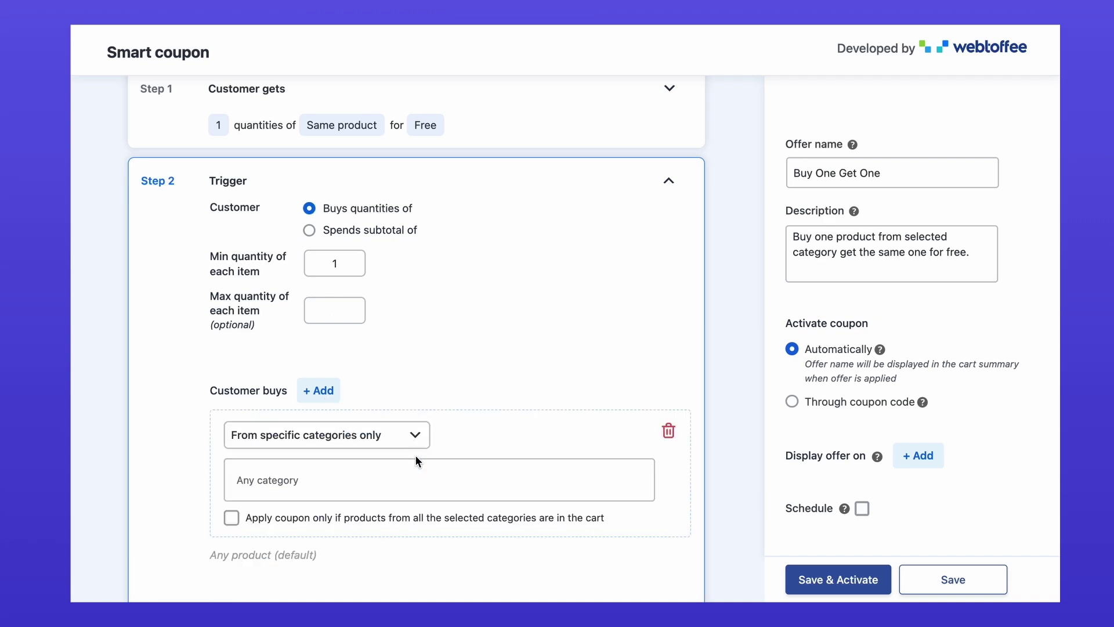
click(393, 477)
text(clot)
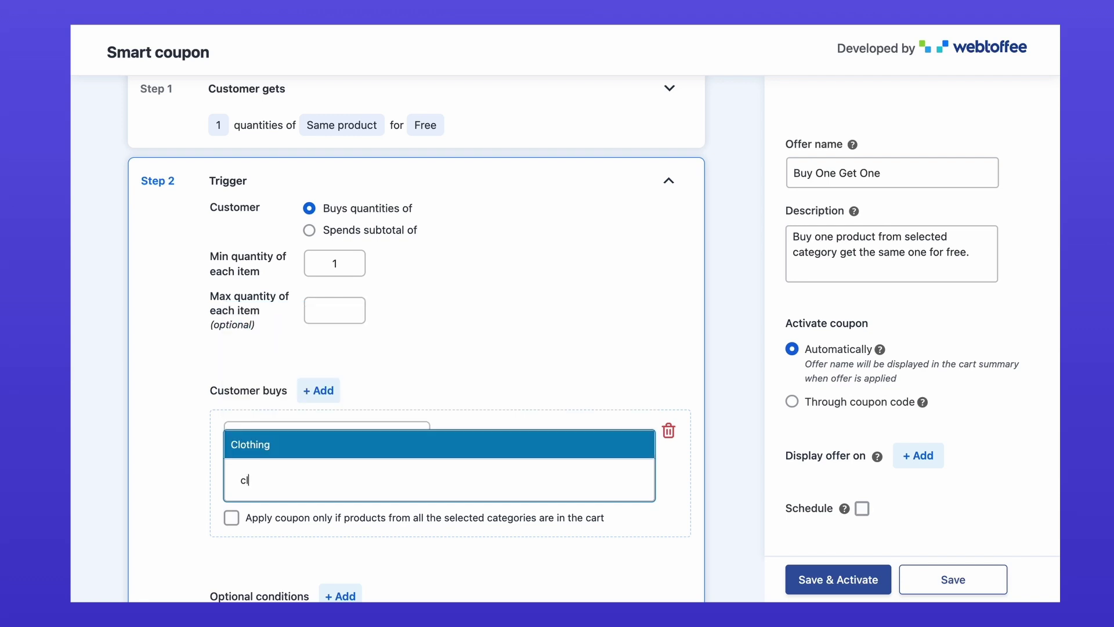
click(472, 446)
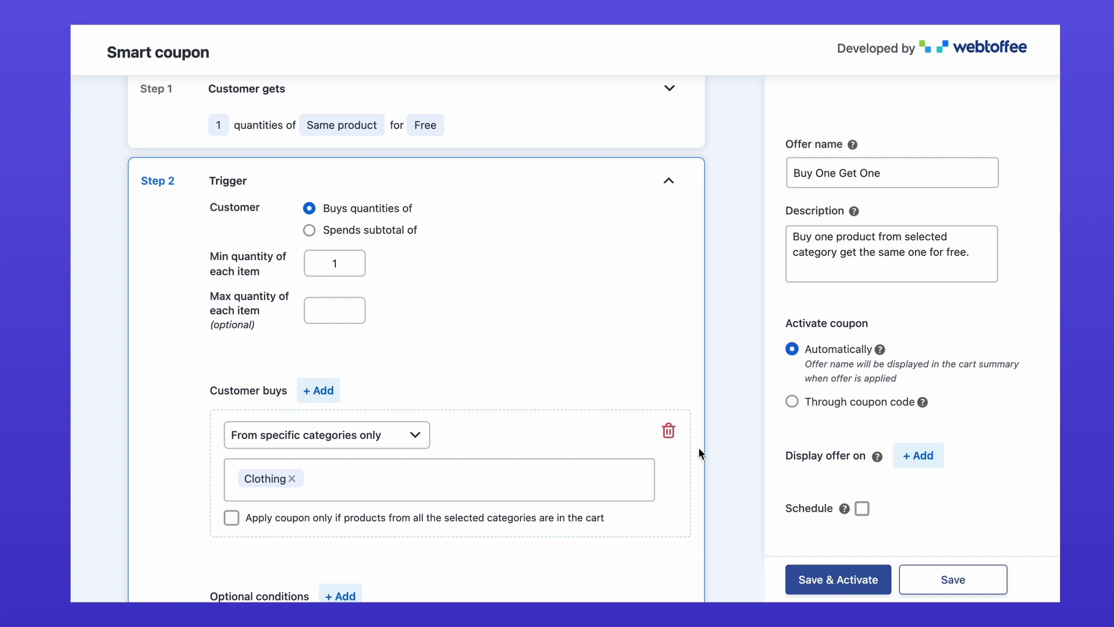
Step: Demo adding a Frankie Sweatshirt specific-product condition, then delete it
scroll(698, 447, down, 1)
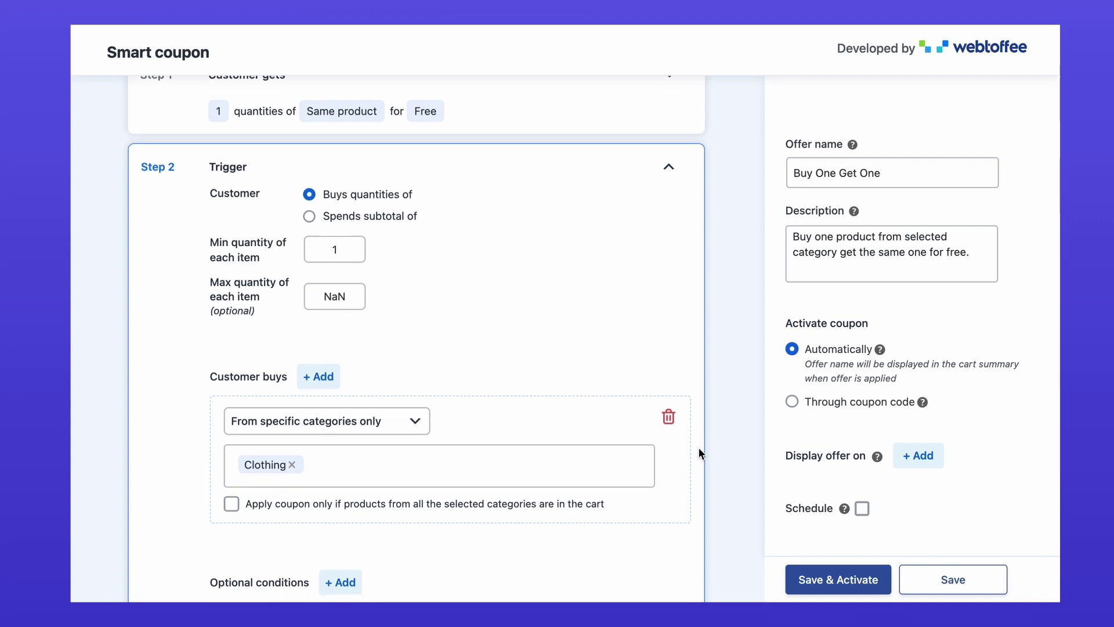
click(320, 378)
click(316, 409)
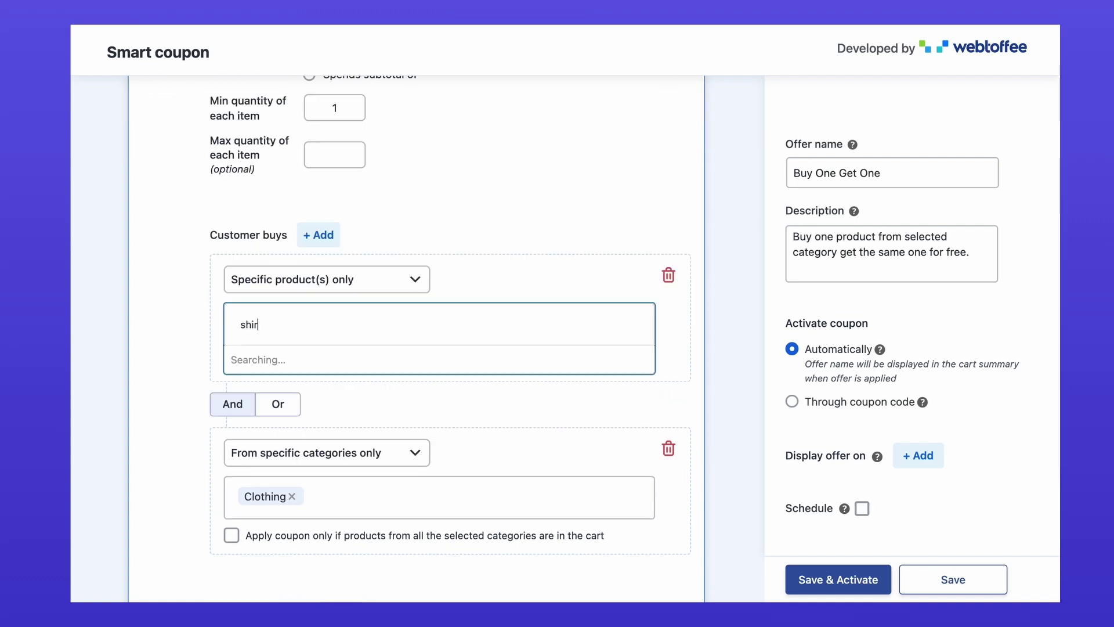
text(t)
click(266, 357)
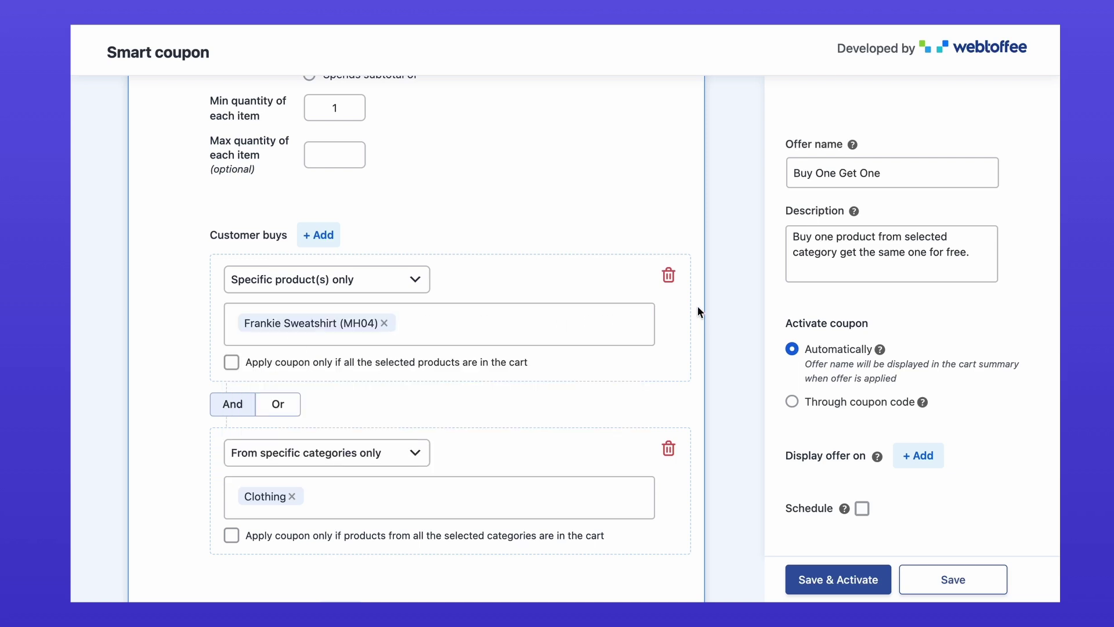
click(669, 276)
scroll(608, 382, up, 2)
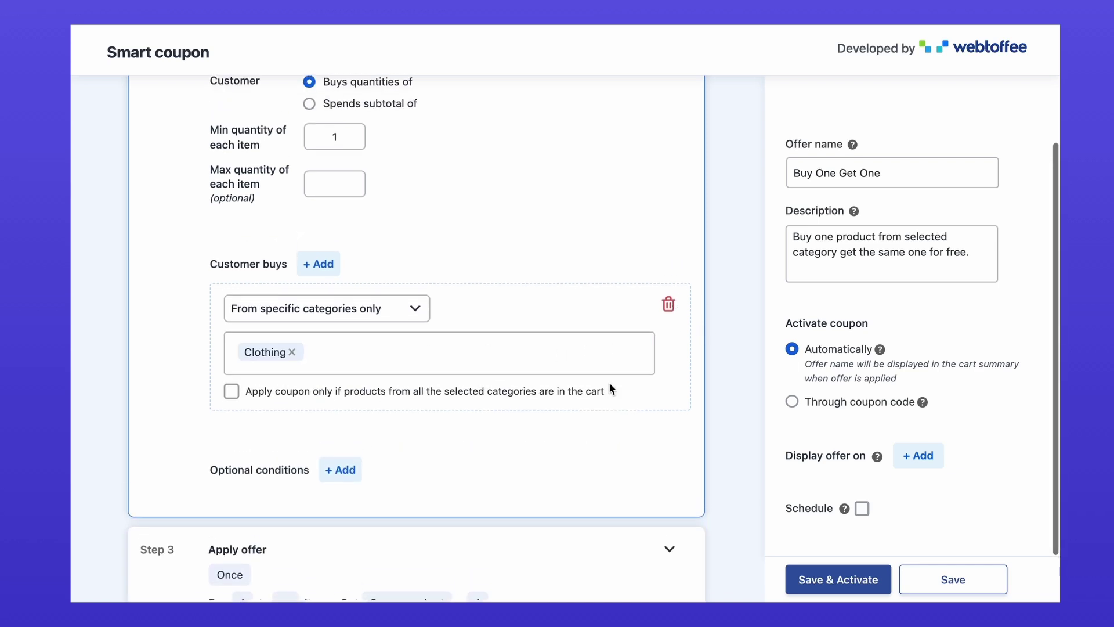
Step: Set Step 3 Apply offer to Repeatedly
click(670, 575)
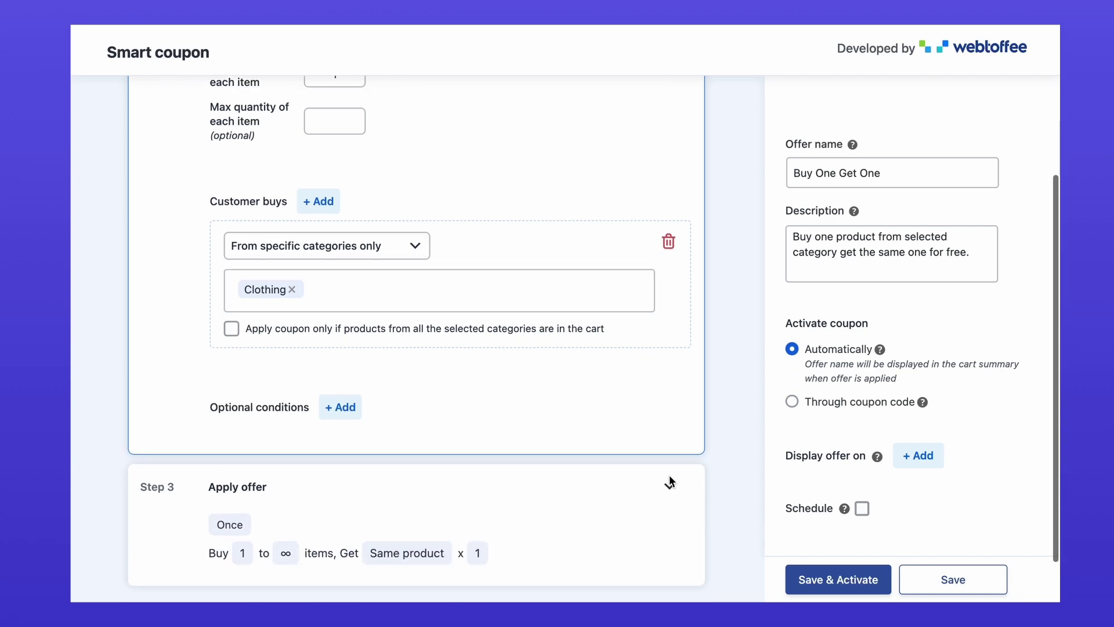
click(270, 393)
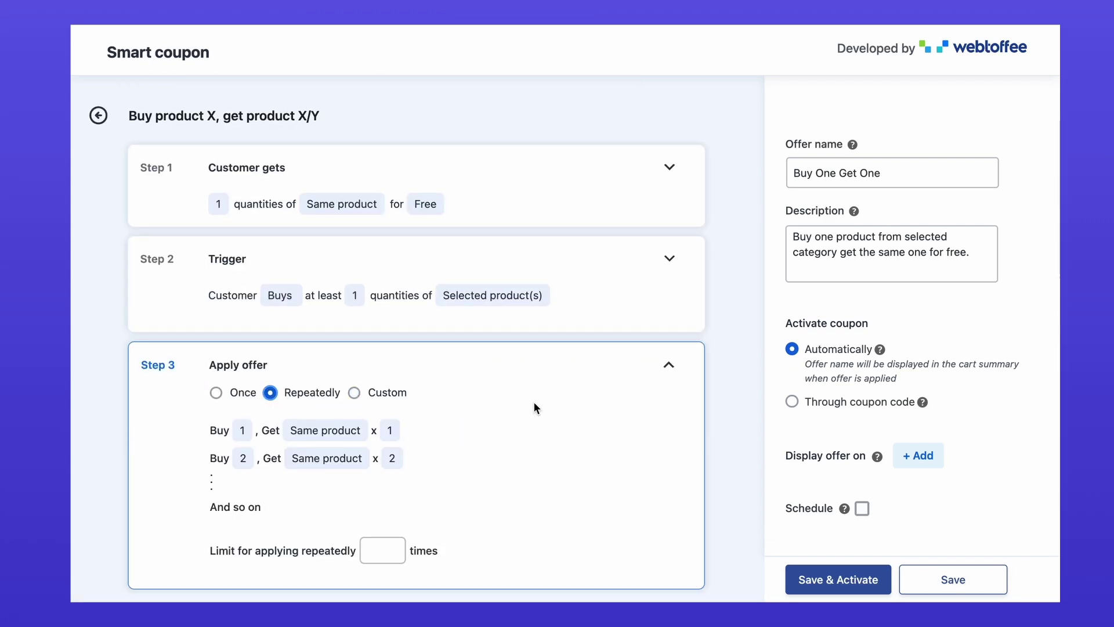
scroll(525, 402, down, 1)
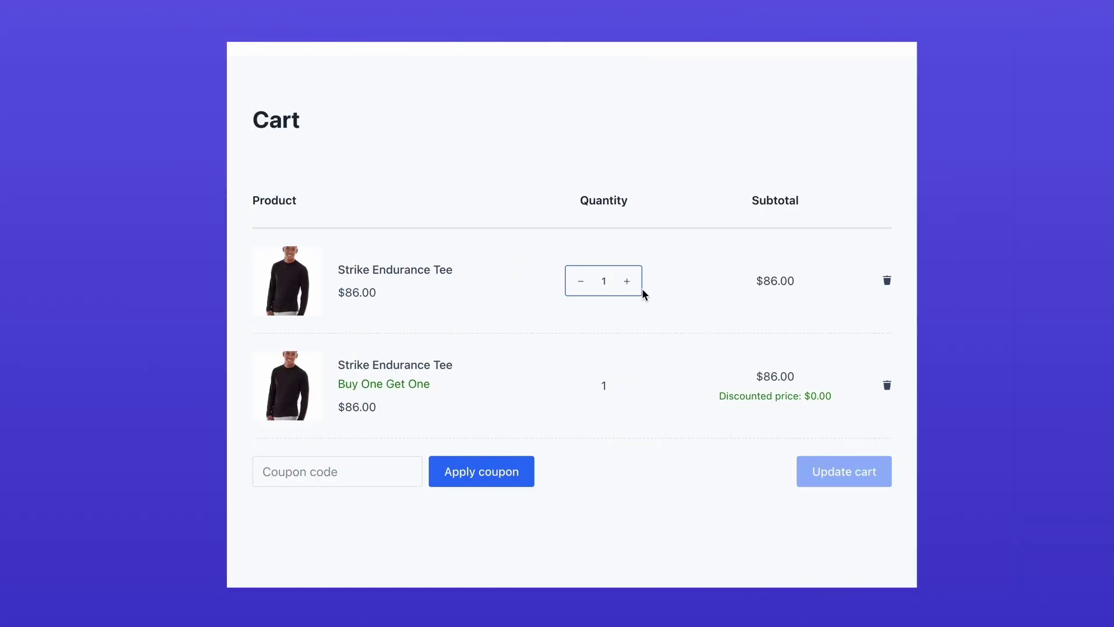
Step: Test in the cart by raising the tee quantity to 2, then 5, updating each time
click(627, 280)
click(817, 472)
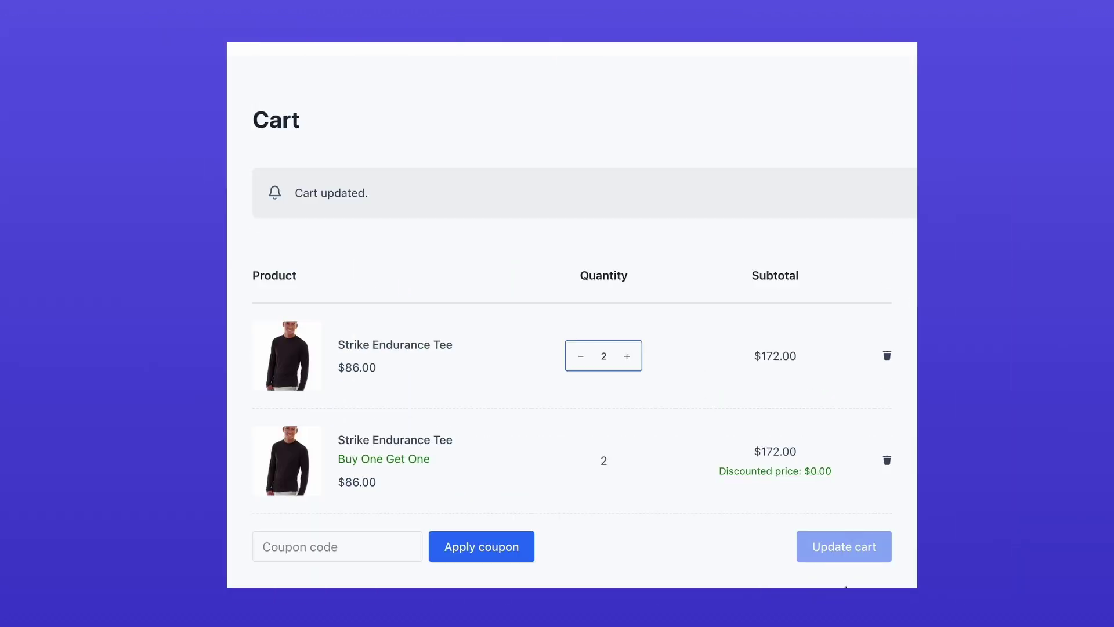
click(627, 283)
click(627, 283)
click(627, 283)
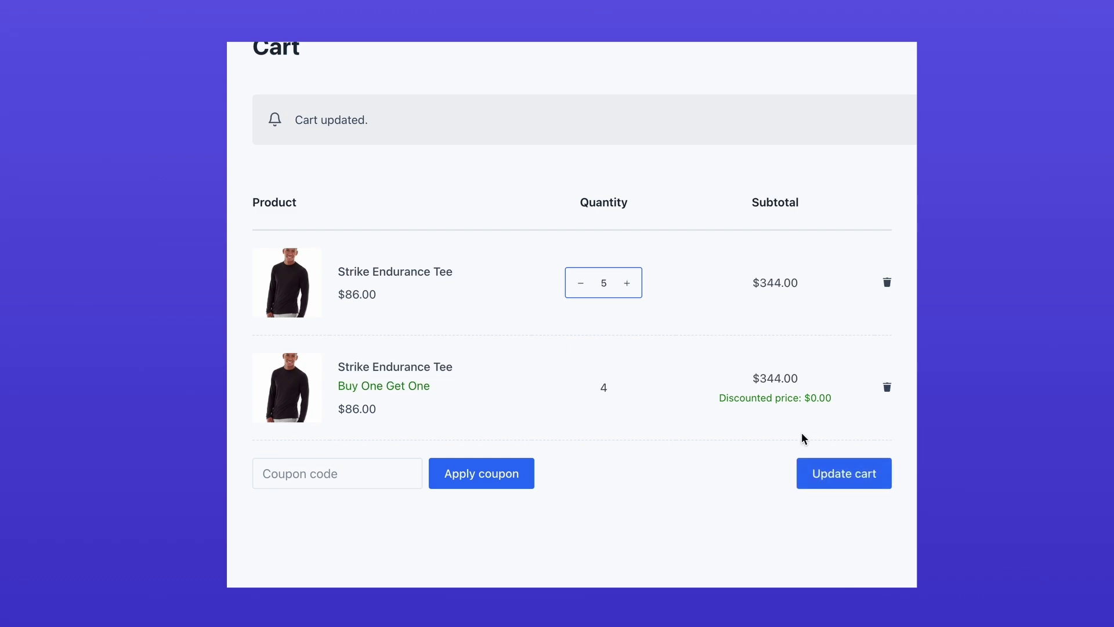
click(819, 471)
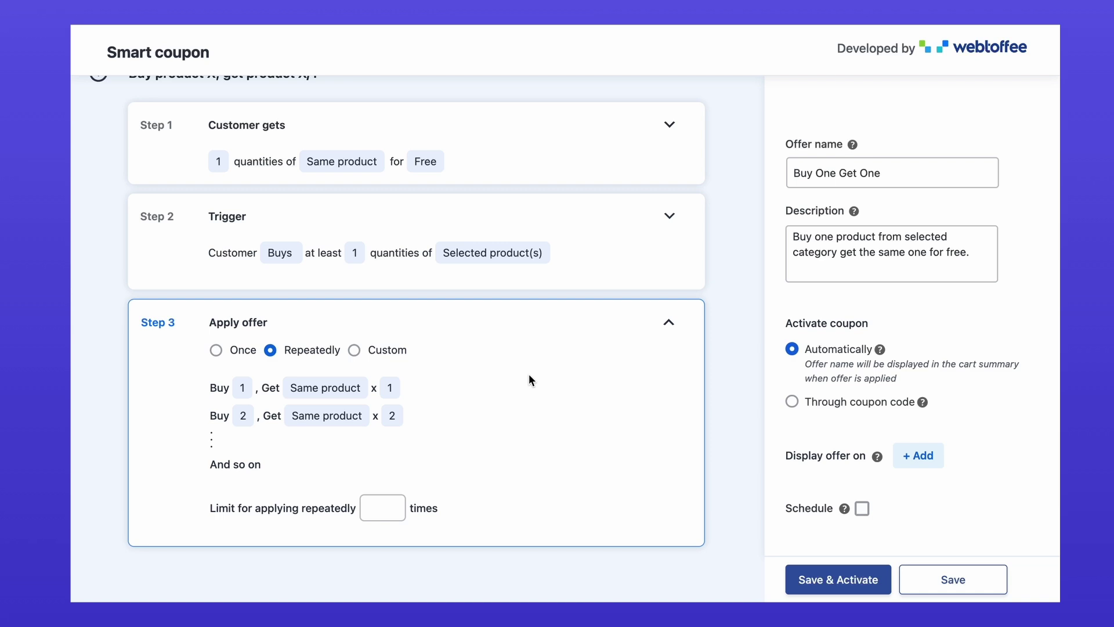
Step: Try Once and Custom ranges (upper limit 4, two added ranges), then return to Repeatedly
click(216, 350)
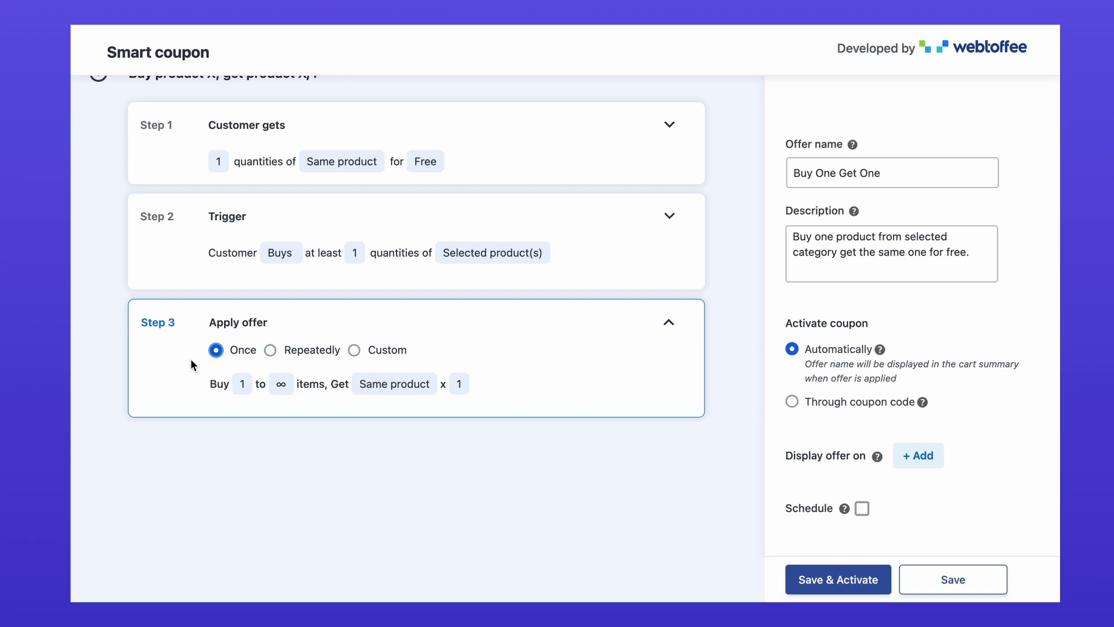
click(354, 350)
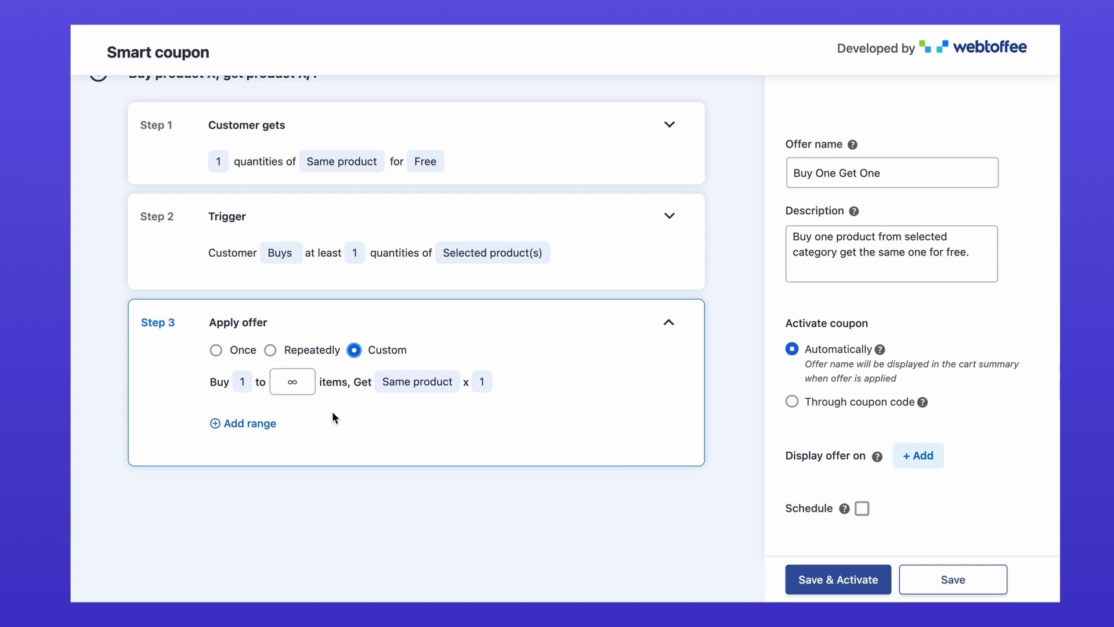
click(293, 381)
text(4)
click(249, 423)
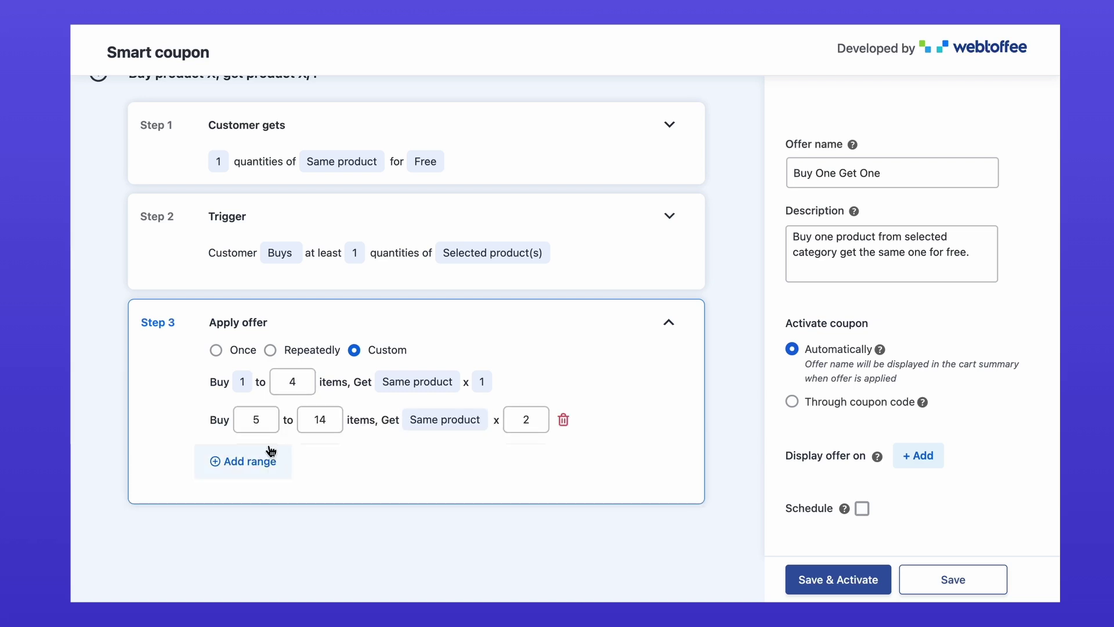
click(240, 460)
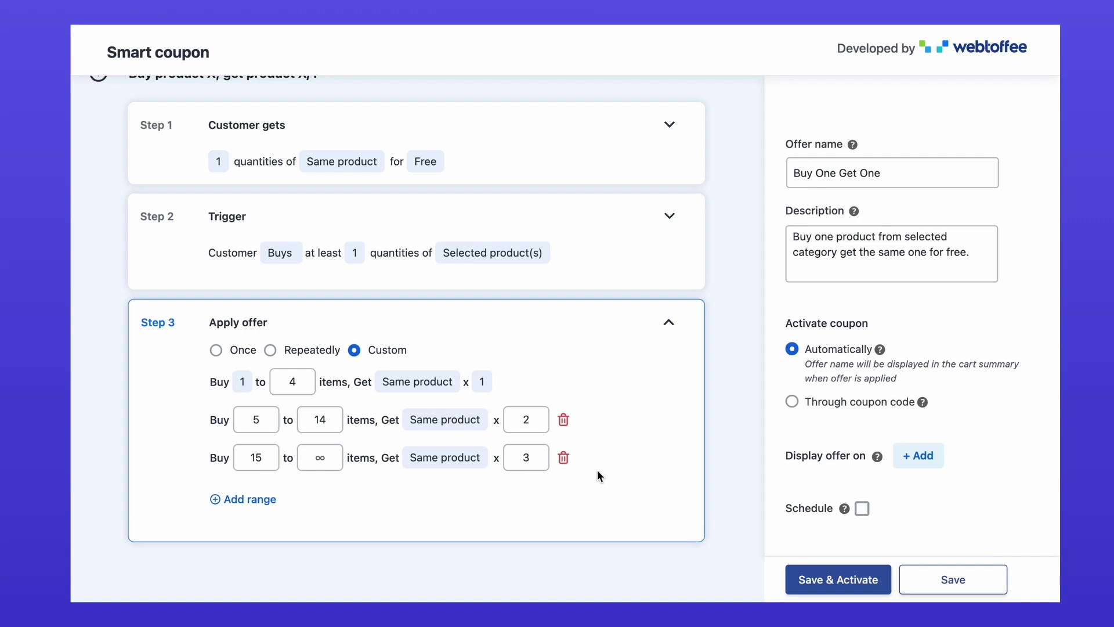
click(270, 350)
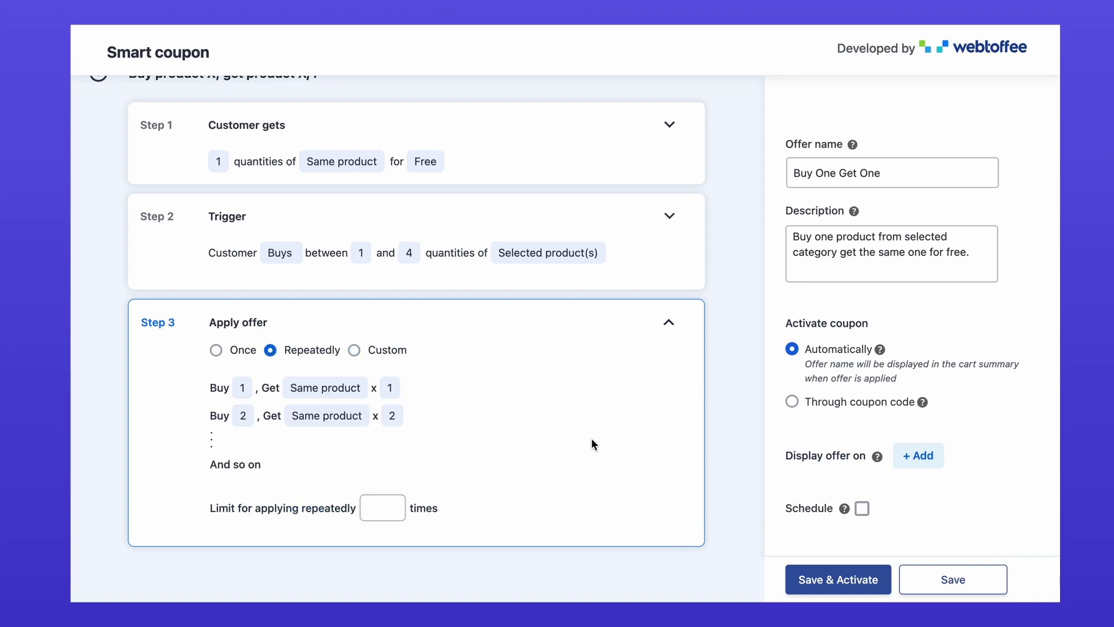
text(1)
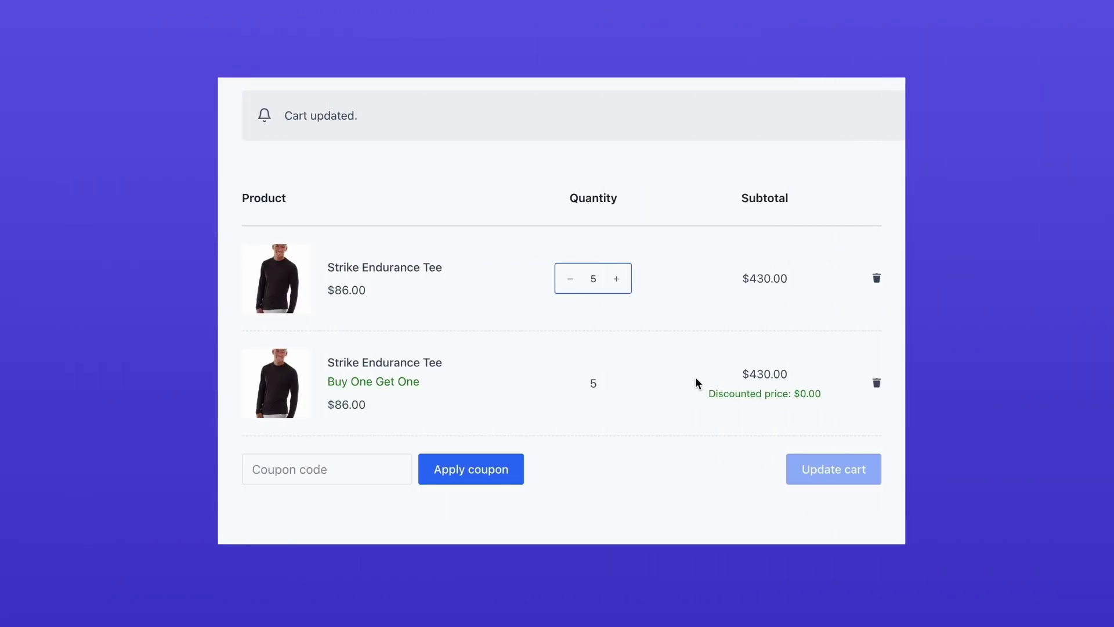
Step: Raise the Strike Endurance Tee cart quantity to 6, then 7, updating the cart each time
click(616, 278)
click(802, 469)
click(616, 278)
click(801, 470)
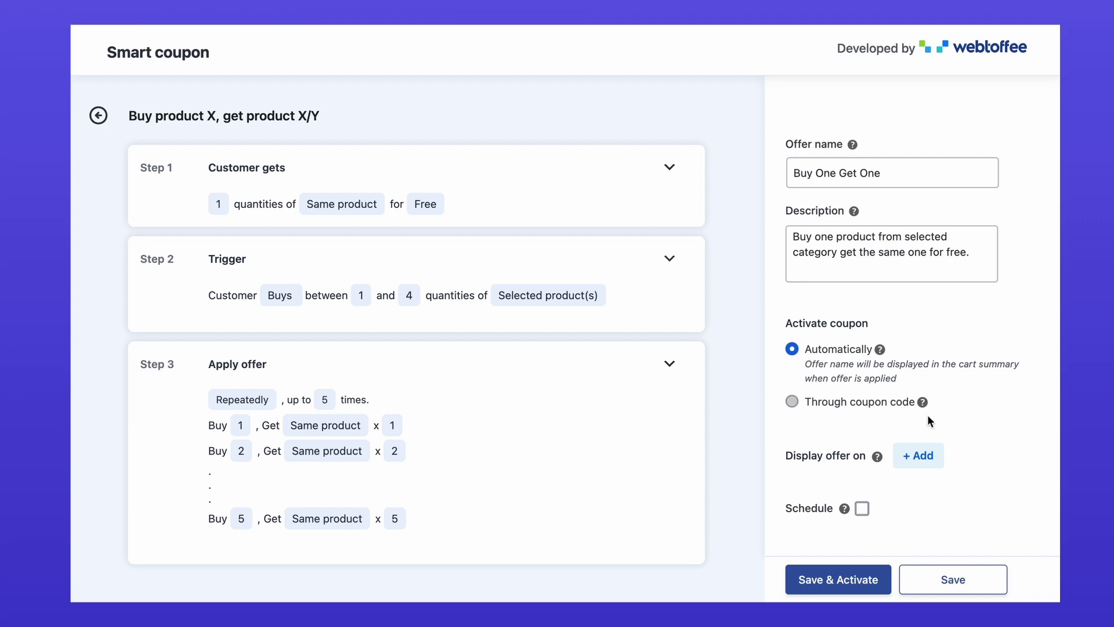
Step: Keep the offer applying automatically and display it on My Account and Checkout
click(793, 402)
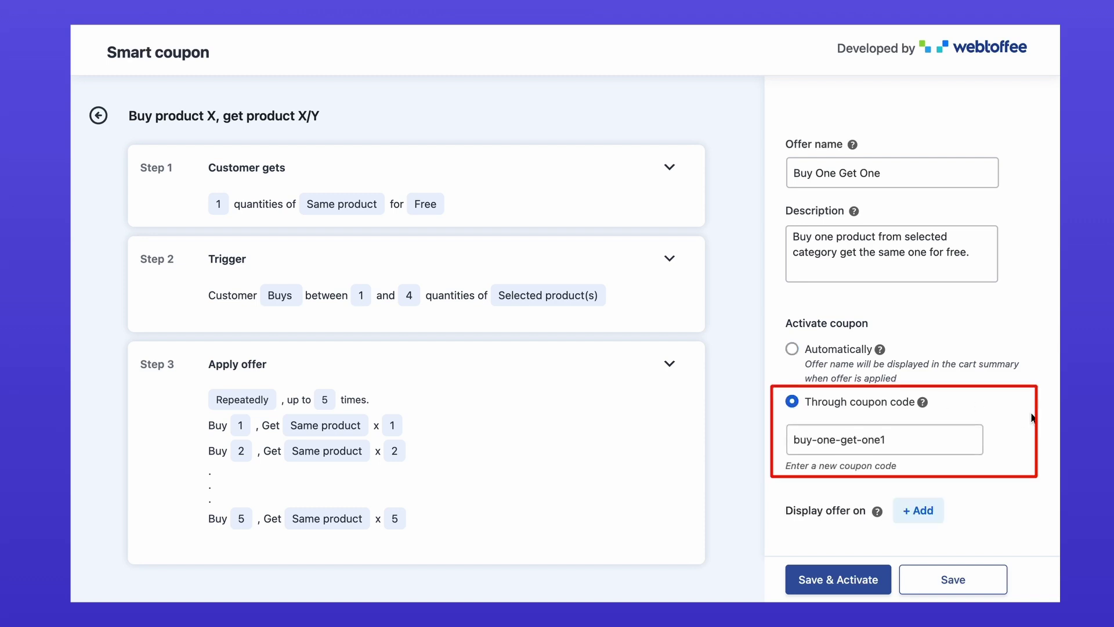
scroll(1032, 414, down, 1)
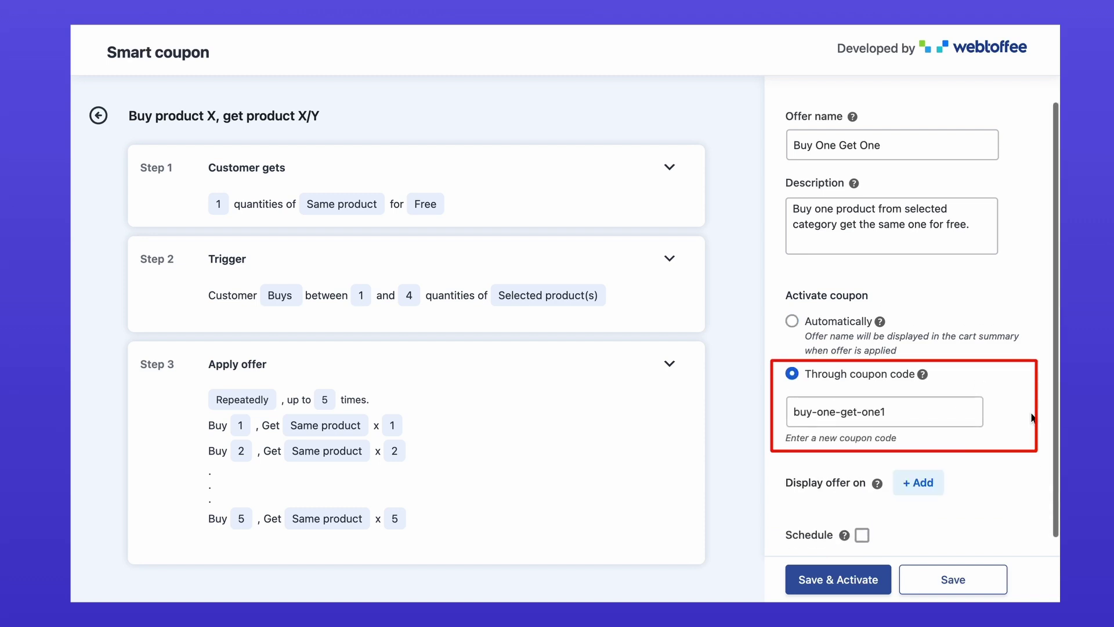
click(792, 322)
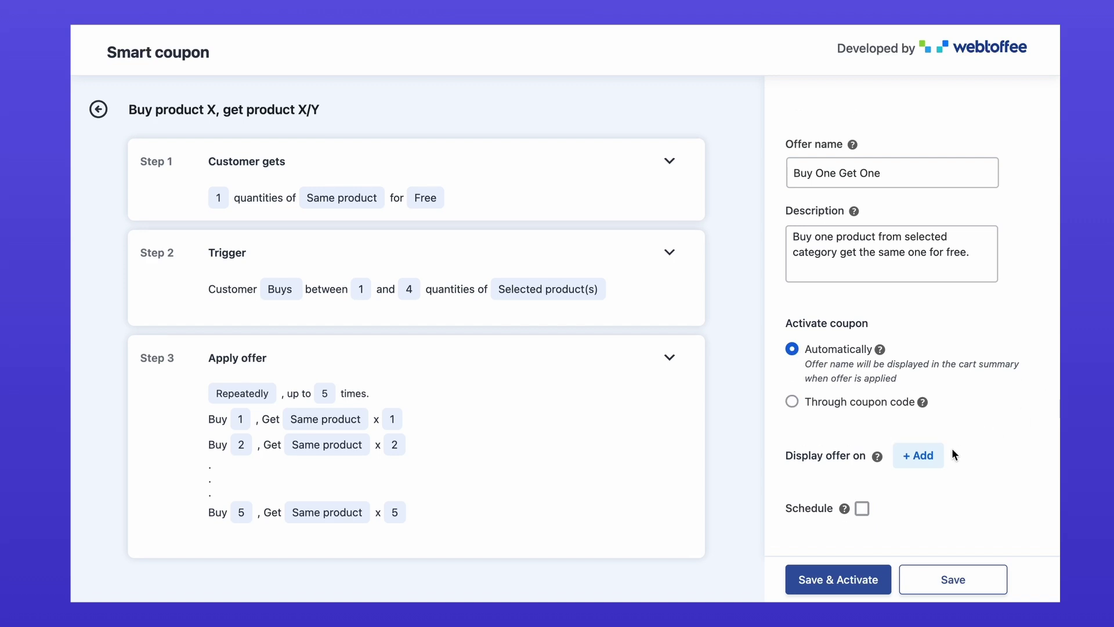
click(940, 454)
scroll(940, 454, down, 2)
click(799, 420)
click(799, 451)
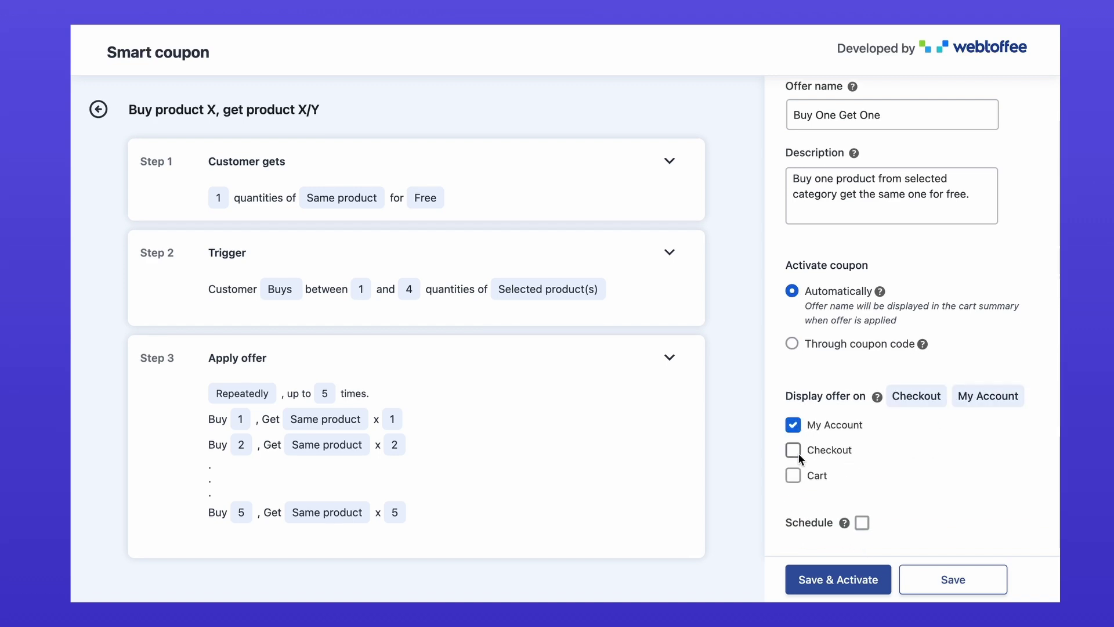
Step: Schedule the offer from 16 December 2024 to 24 December 2024
click(863, 523)
scroll(883, 488, down, 2)
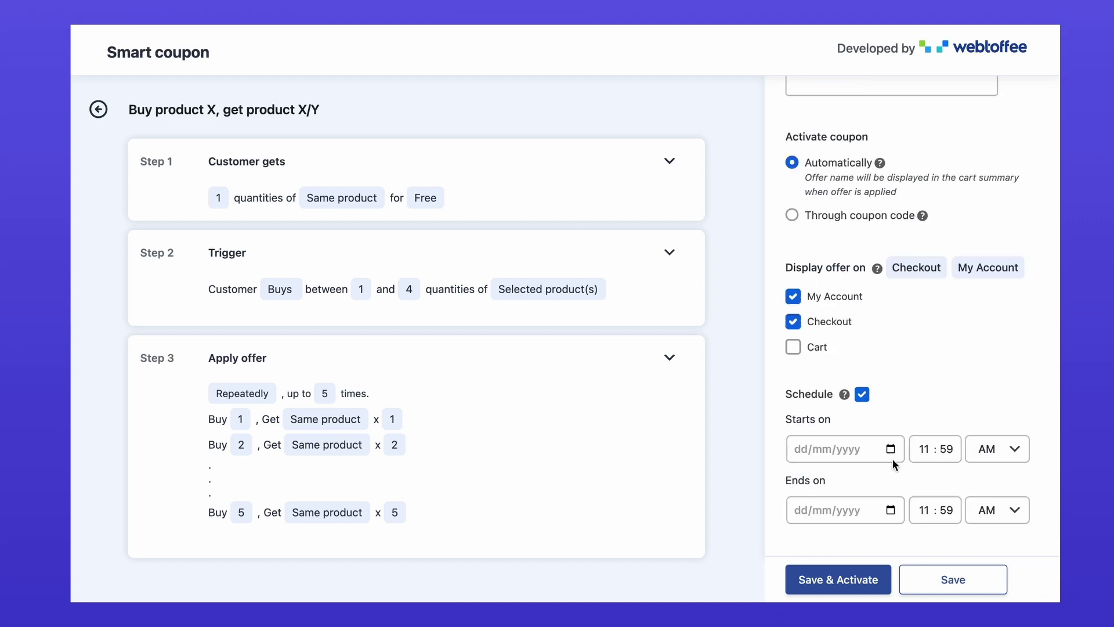
click(892, 452)
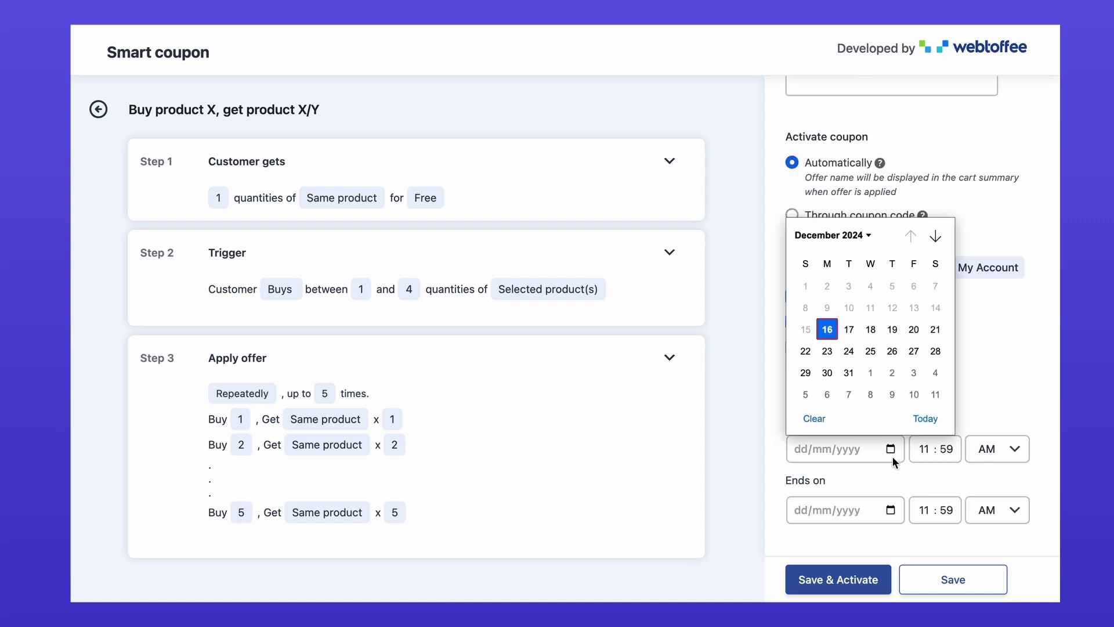
click(828, 332)
click(886, 508)
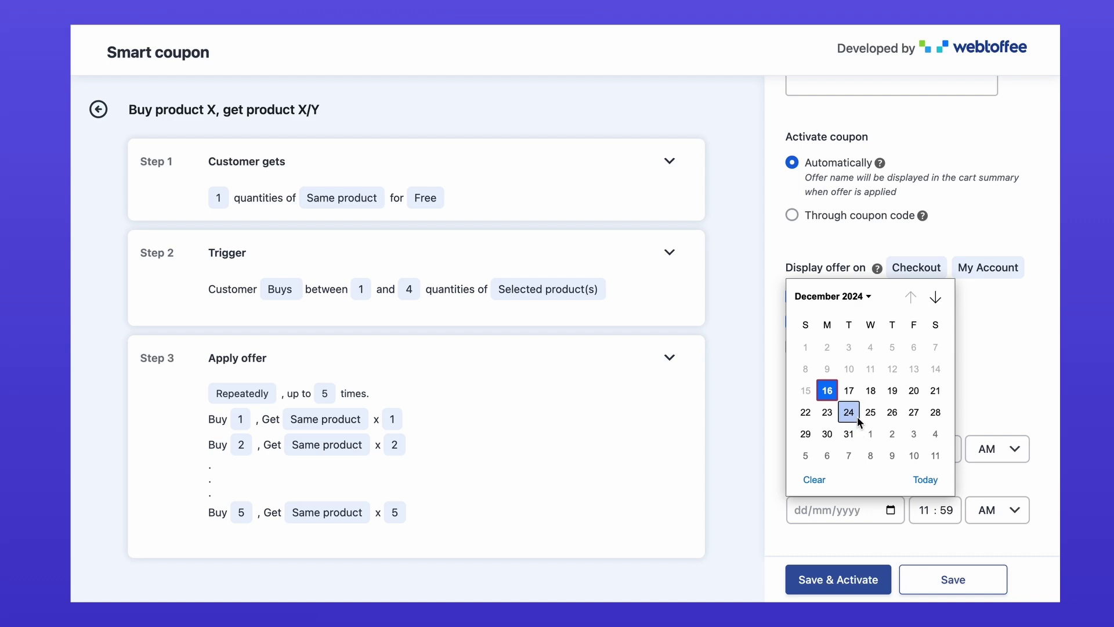
click(857, 416)
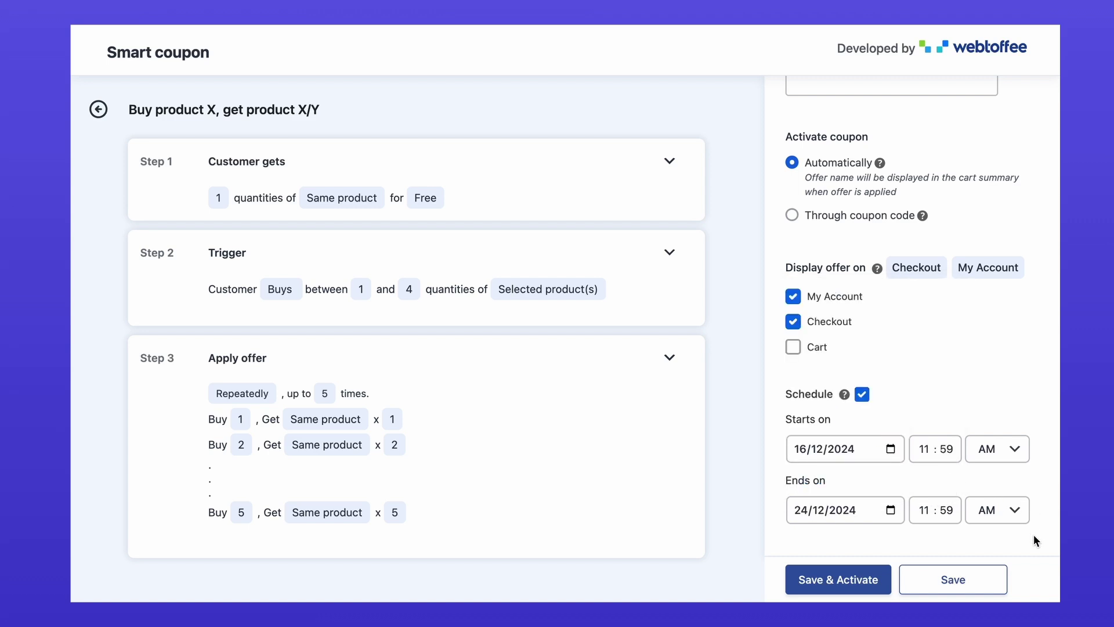
Step: Save and activate the offer, then view the cart to check for the free tee
click(865, 581)
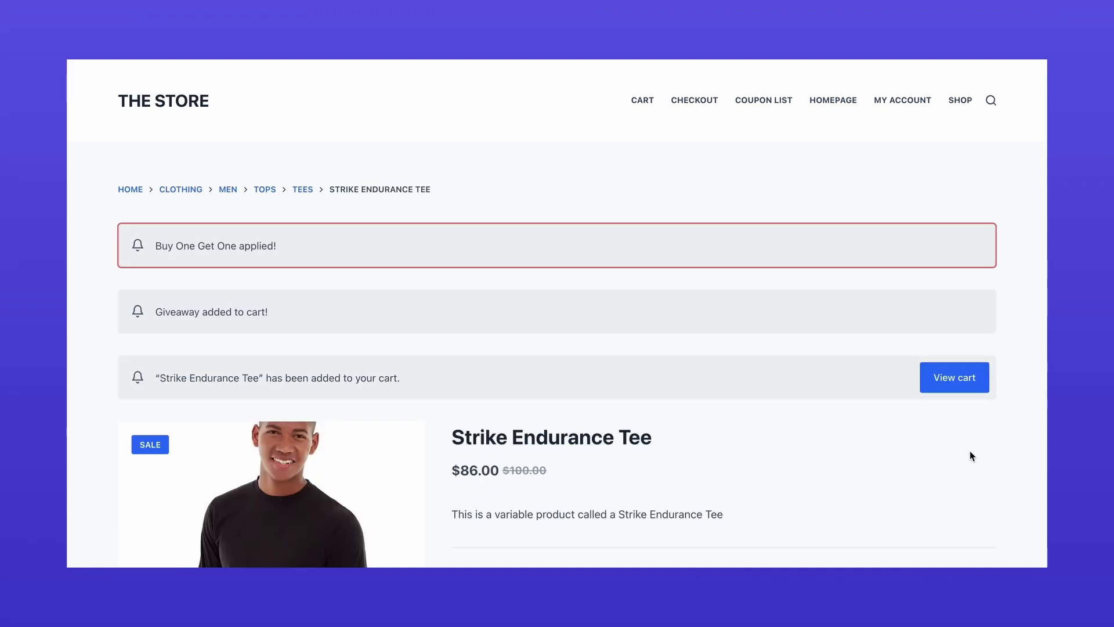
click(971, 393)
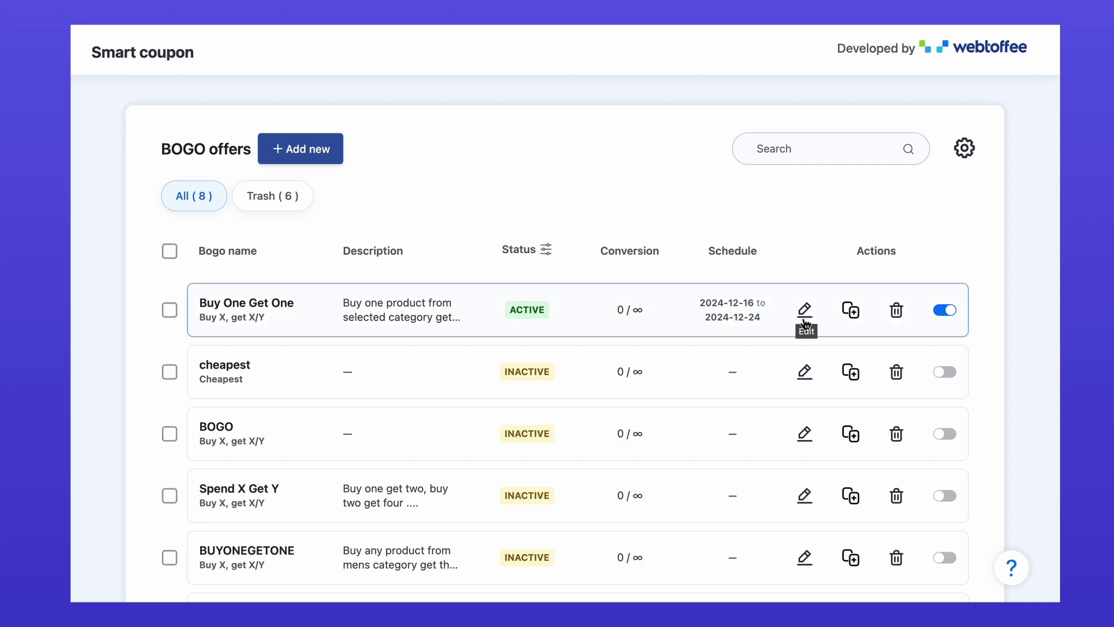
click(945, 314)
click(945, 313)
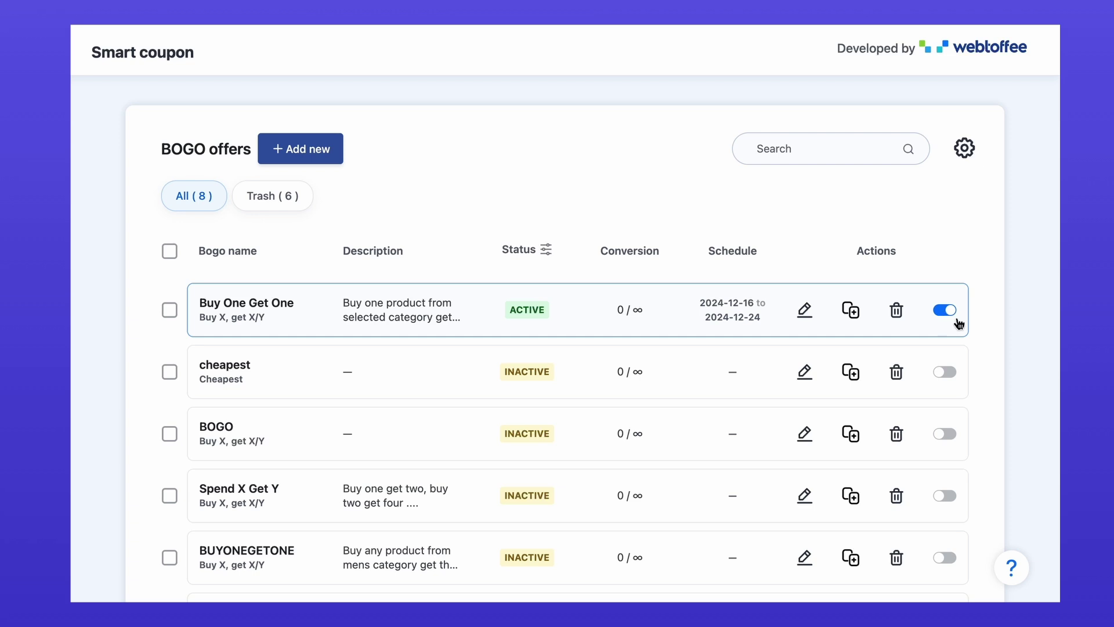